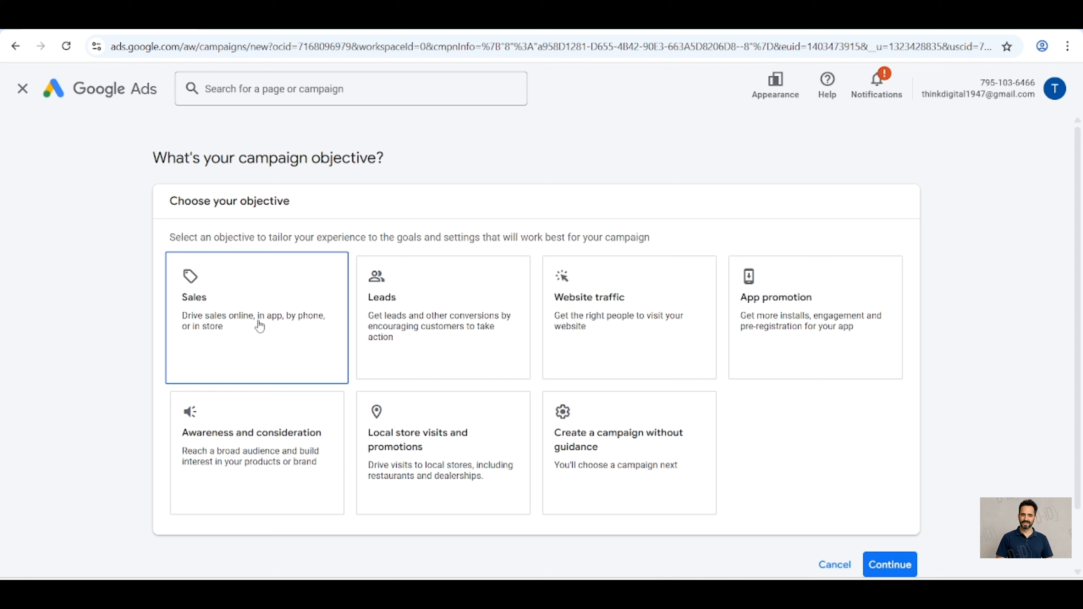
pyautogui.click(381, 342)
pyautogui.click(550, 333)
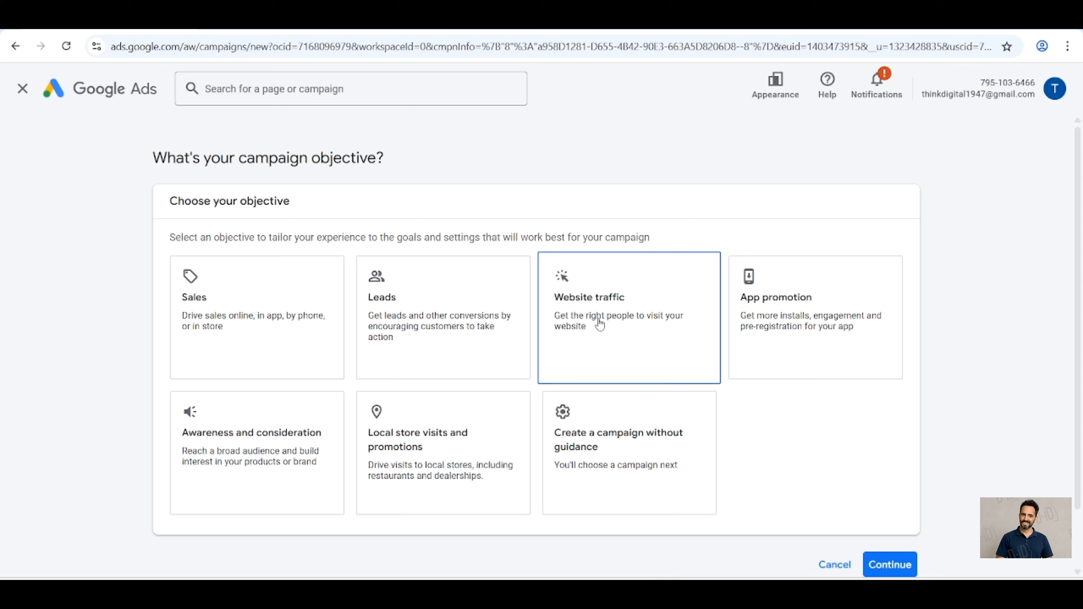
pyautogui.click(798, 332)
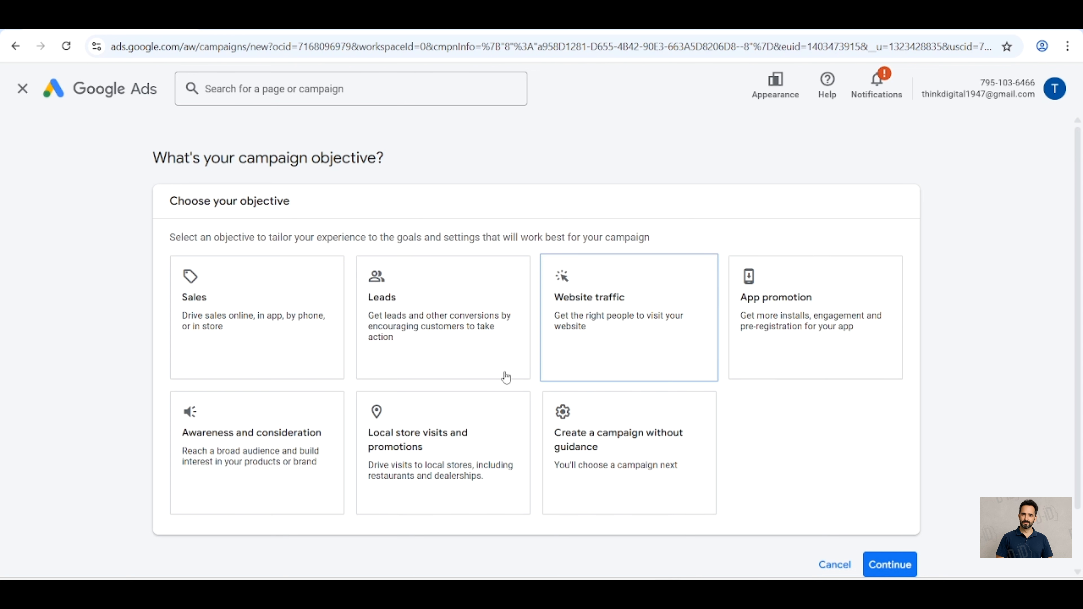
pyautogui.click(273, 443)
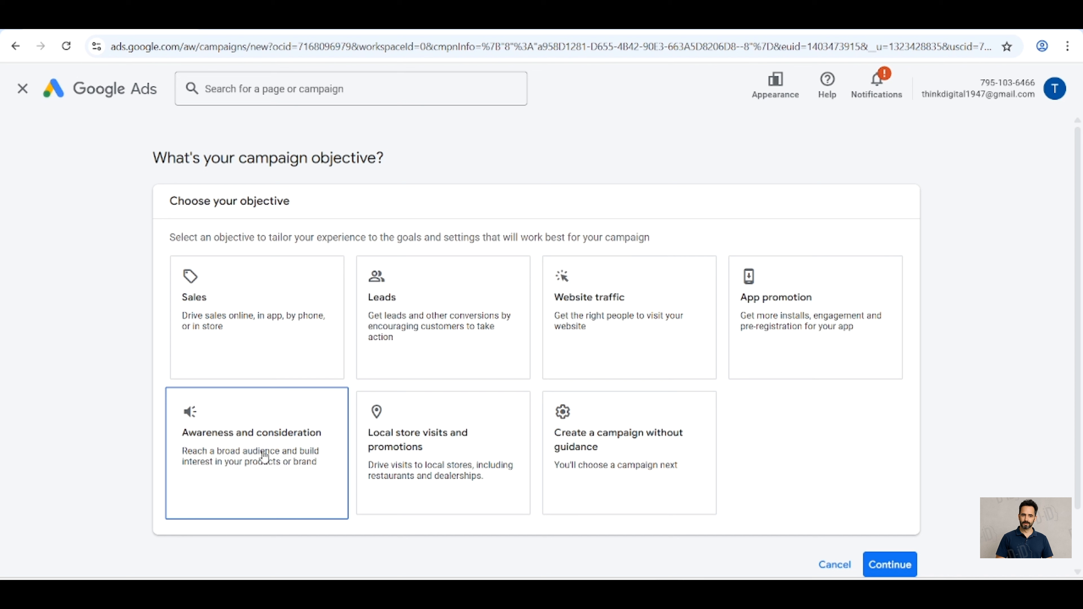
pyautogui.click(386, 471)
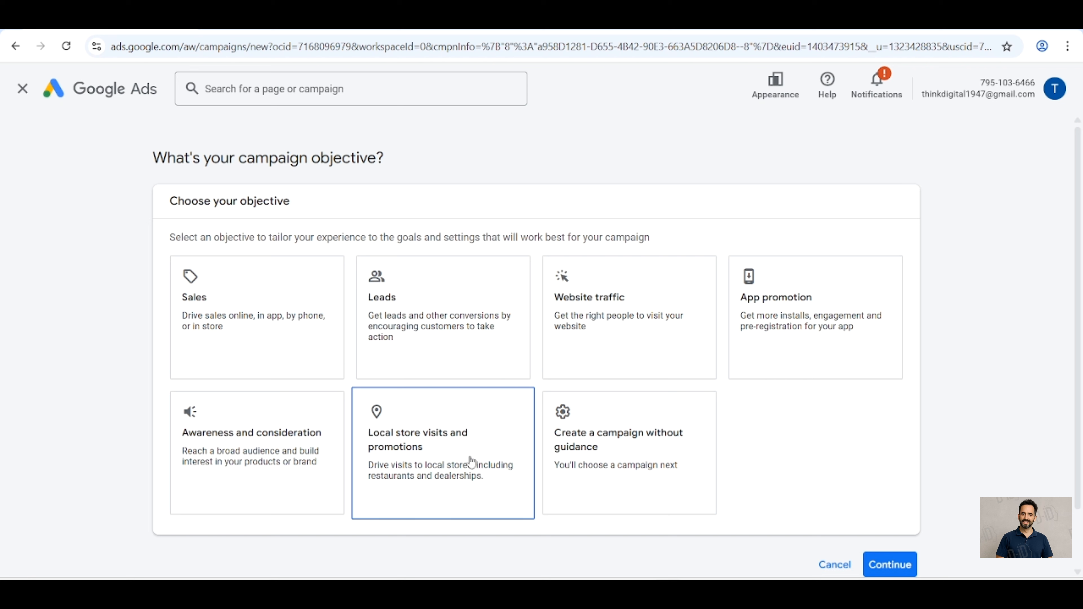
pyautogui.click(647, 471)
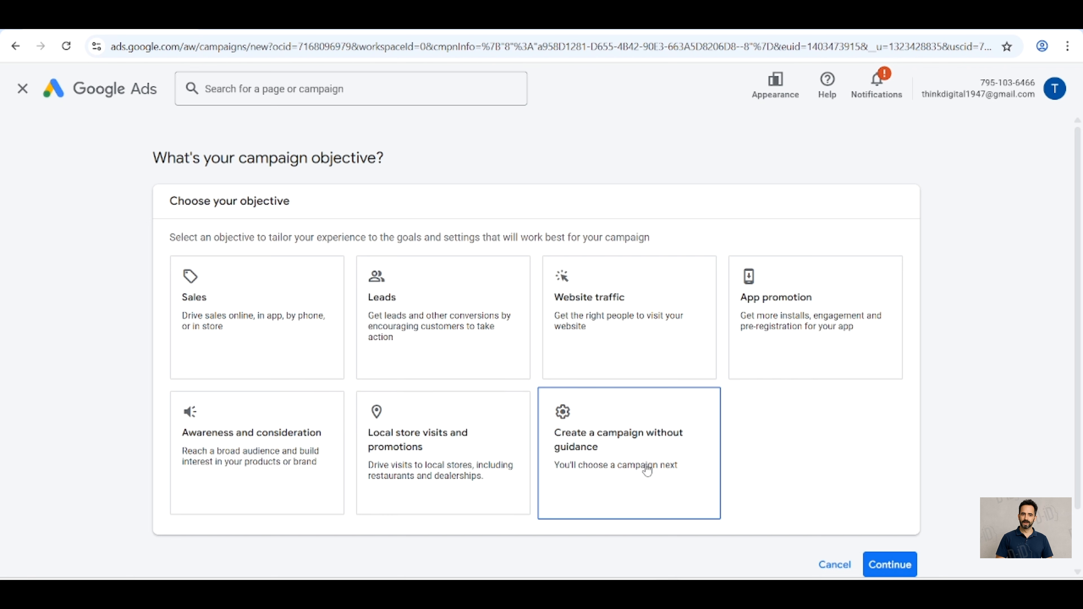
# Step: Choose to create a campaign without guidance and select Search as the campaign type
pyautogui.click(689, 456)
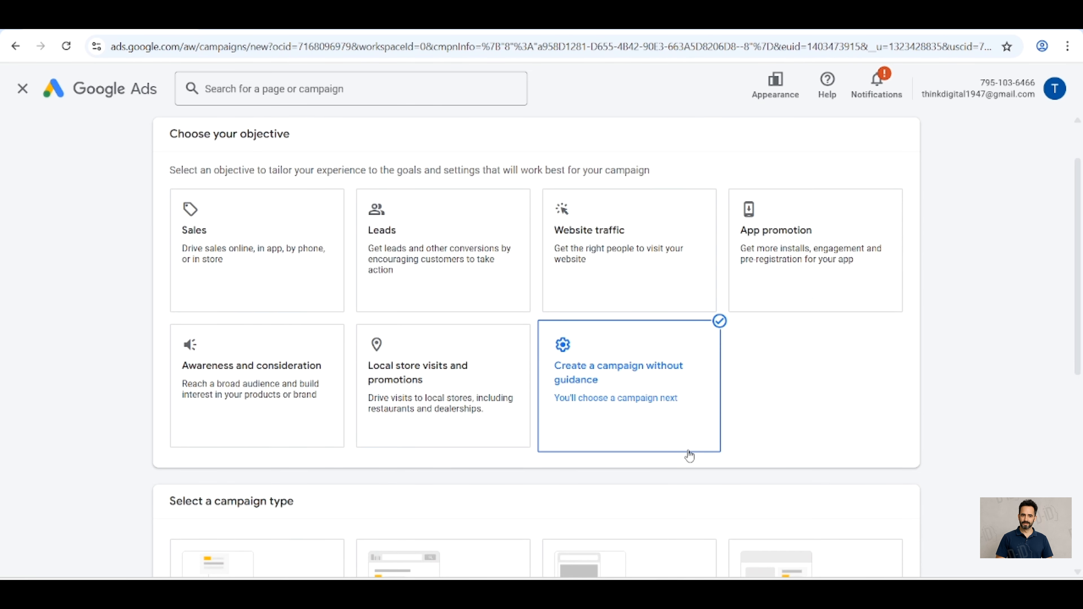
pyautogui.scroll(-4, 689, 456)
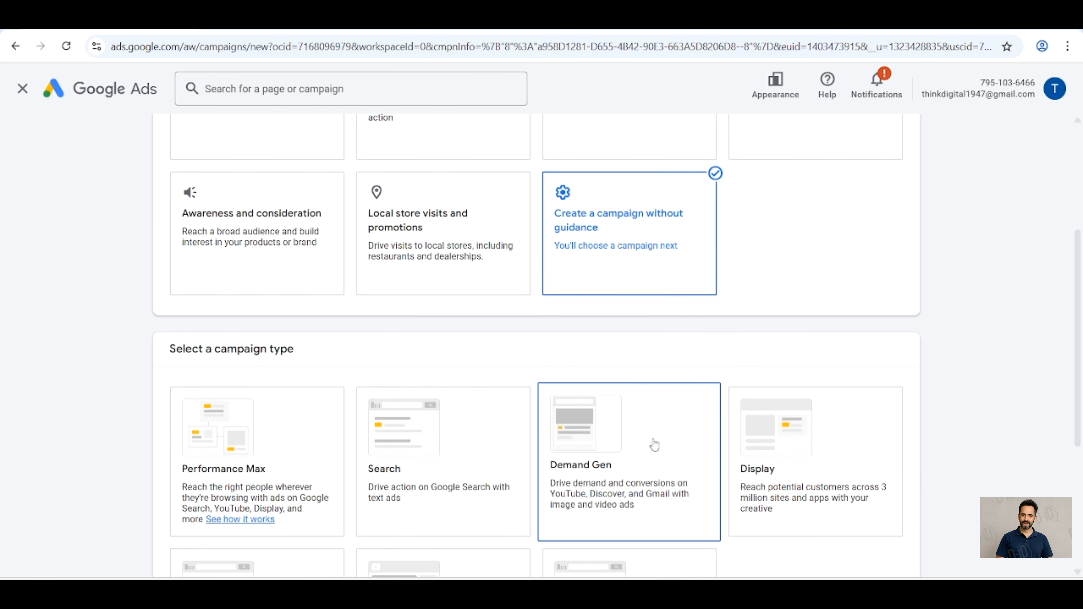
pyautogui.click(460, 455)
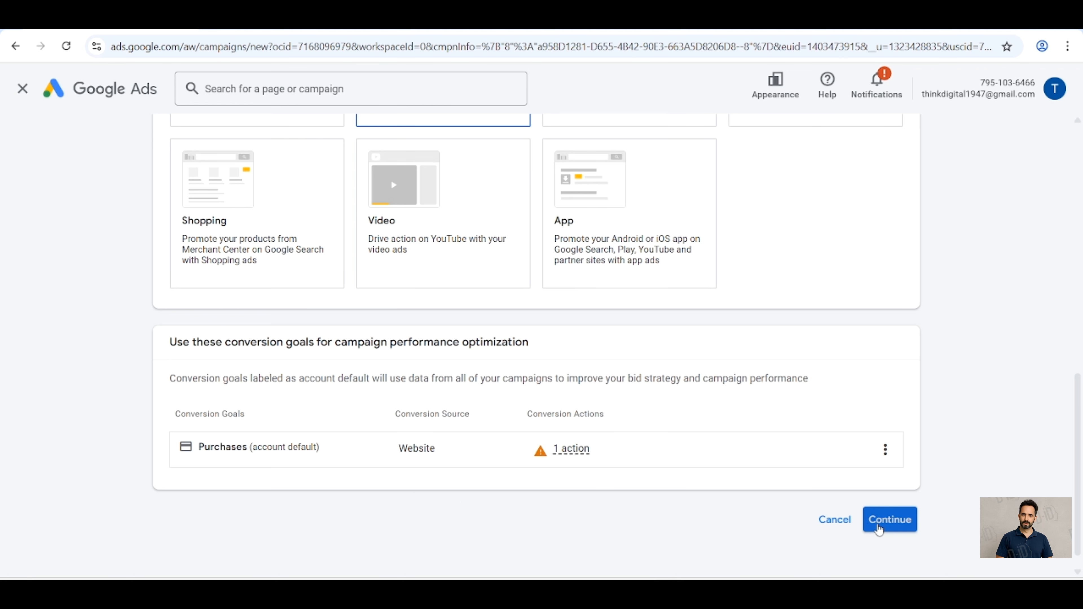
# Step: Accept the Purchases conversion goal, skip the optional result choices and continue to bidding with the campaign name Search-7
pyautogui.click(878, 529)
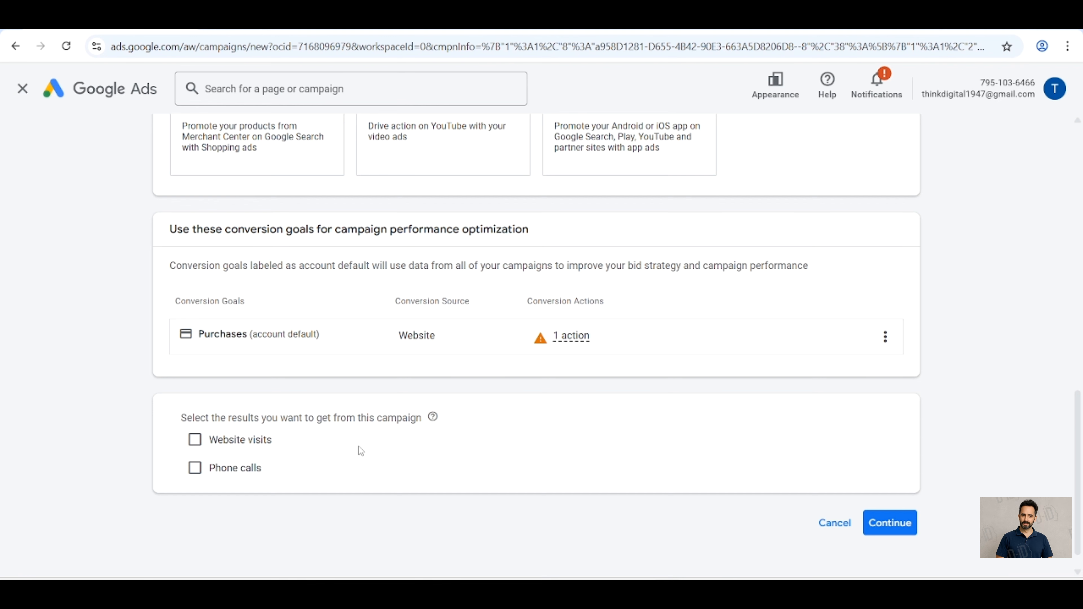
pyautogui.click(891, 522)
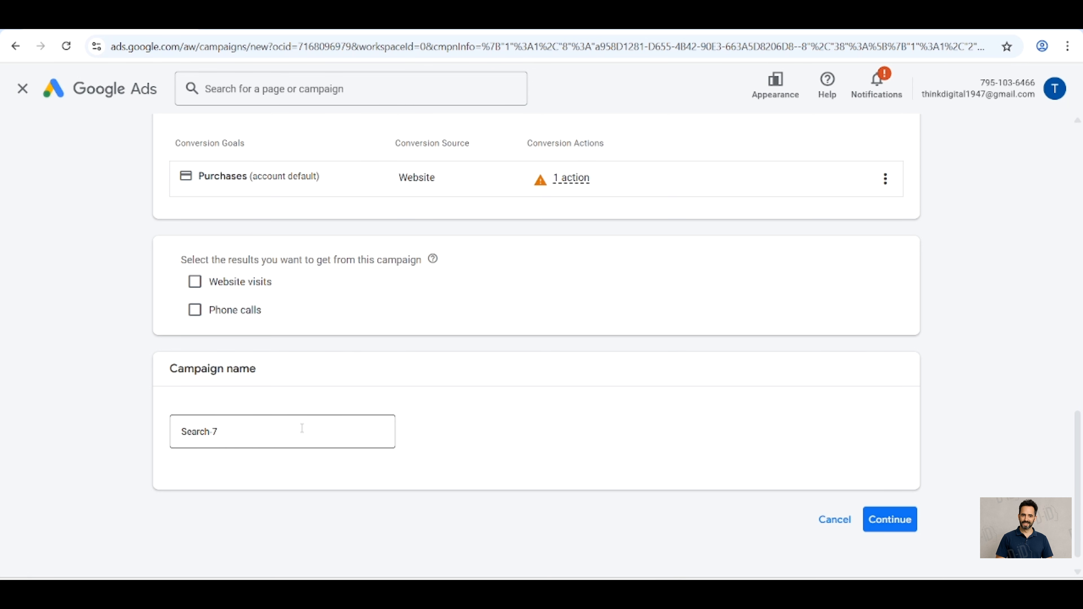
pyautogui.click(884, 520)
pyautogui.click(720, 470)
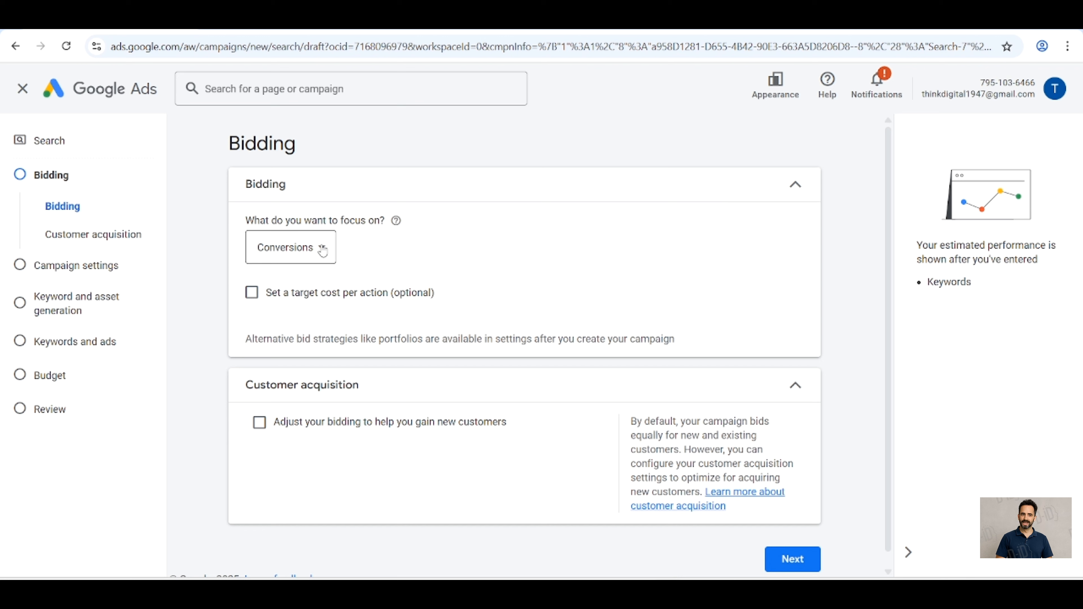
# Step: Set the bidding focus to Conversions without a target cost per action and proceed to the campaign settings
pyautogui.click(323, 249)
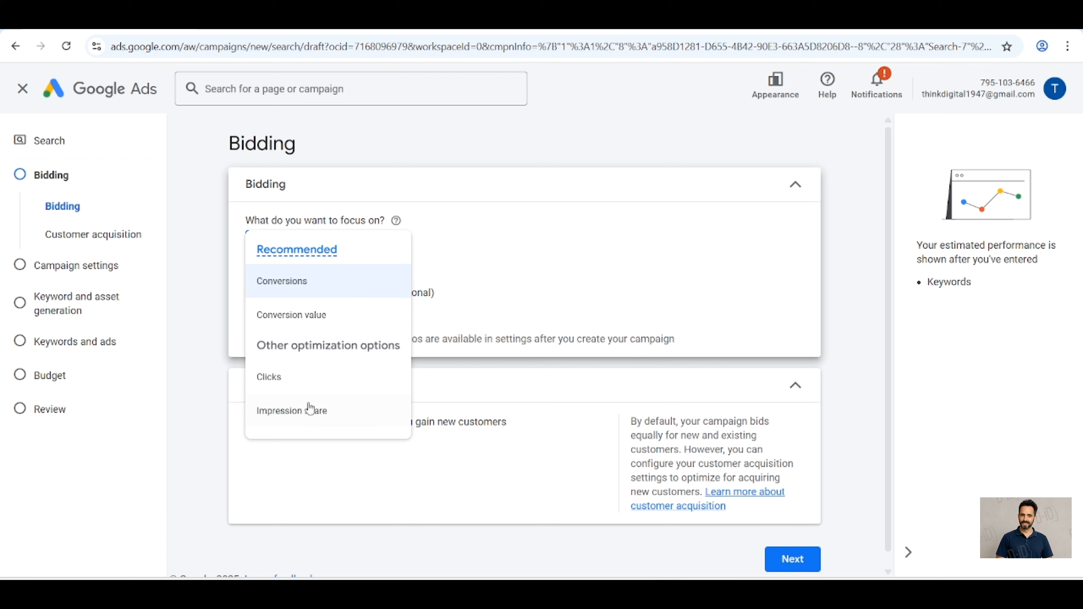
pyautogui.click(306, 291)
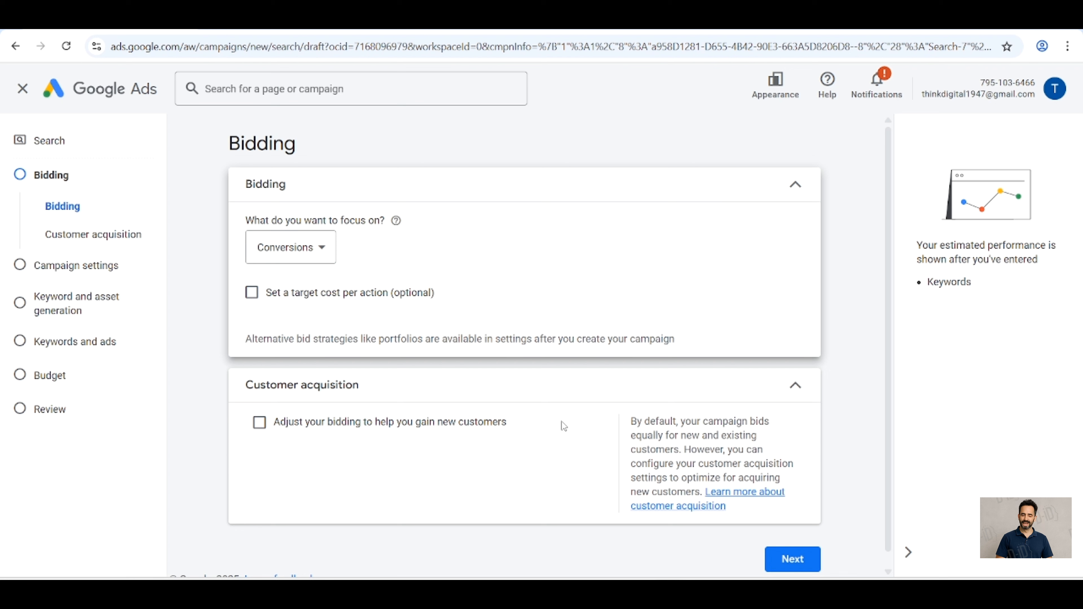
pyautogui.scroll(-1, 562, 422)
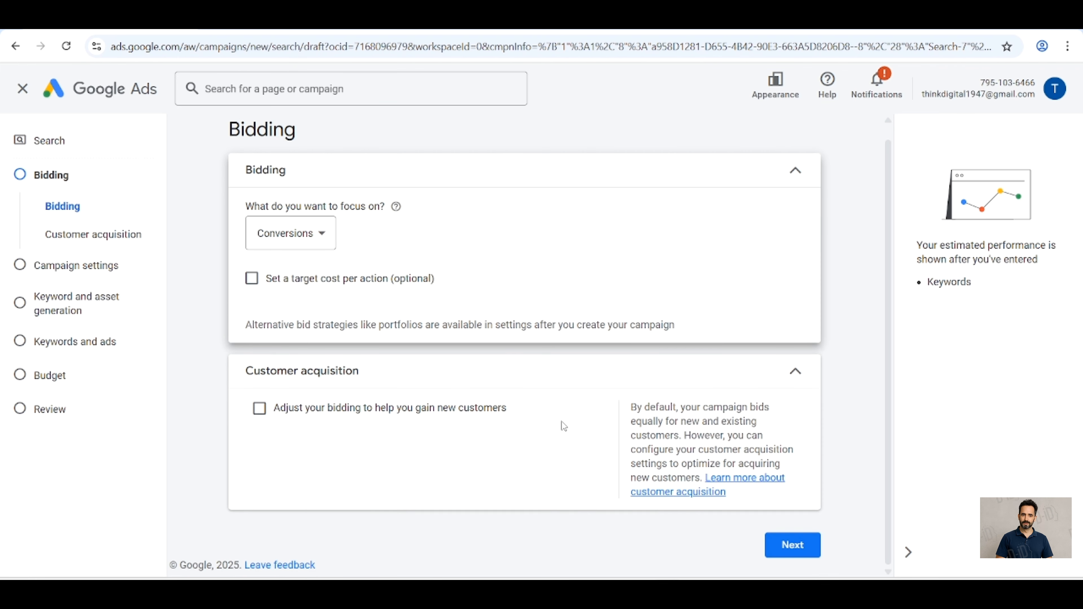
pyautogui.click(804, 548)
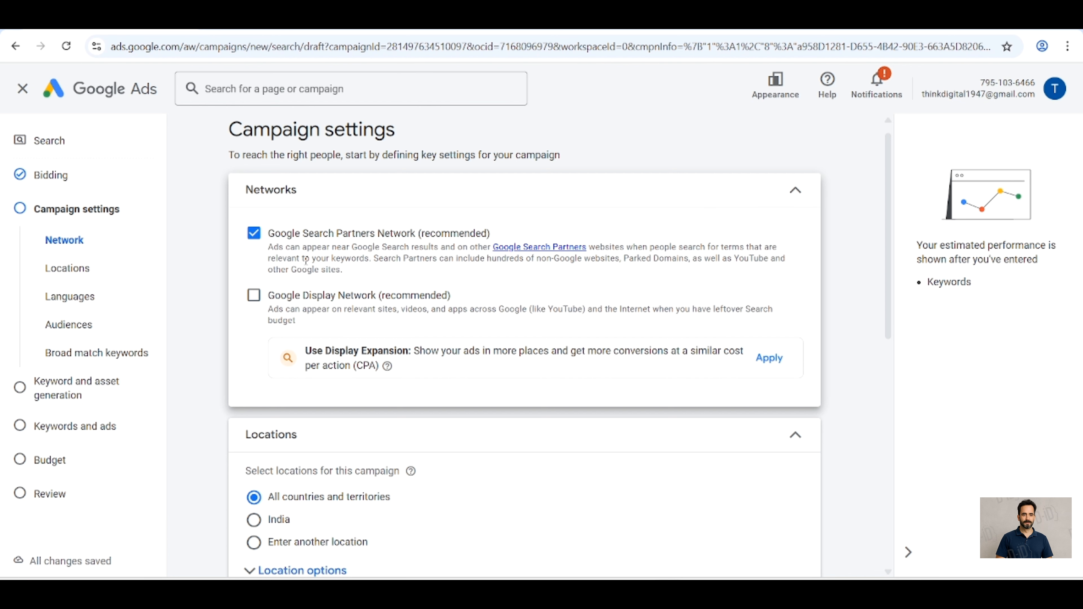
# Step: Exclude the Google Search Partners Network from the campaign's networks
pyautogui.click(255, 237)
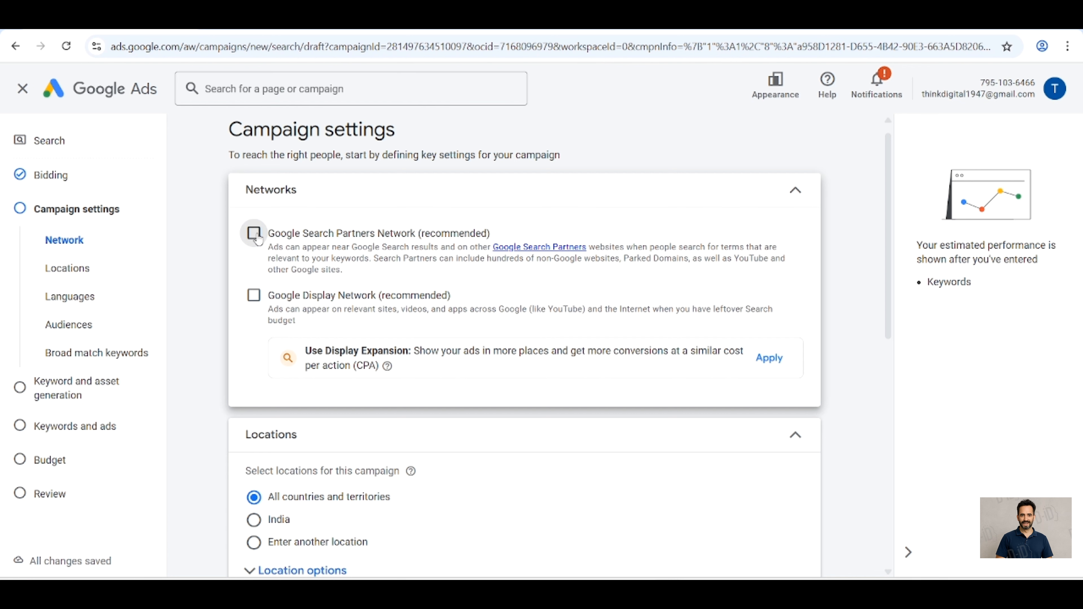
pyautogui.scroll(-5, 624, 371)
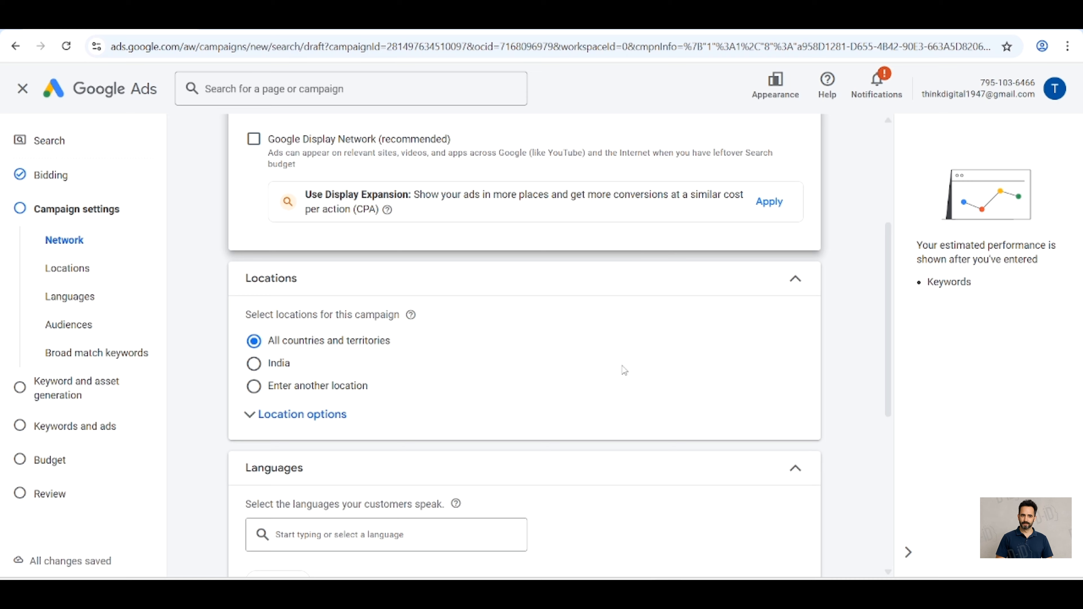
# Step: Set the campaign locations to Enter another location and limit inclusion to Presence: People in or regularly in your included locations
pyautogui.scroll(-2, 624, 371)
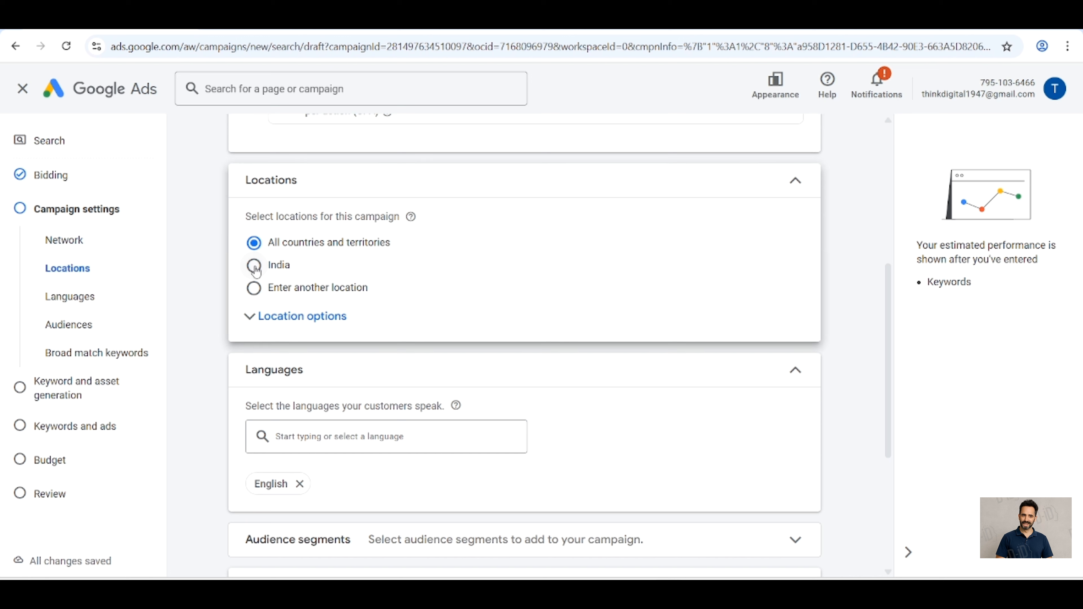
pyautogui.click(254, 267)
pyautogui.click(254, 290)
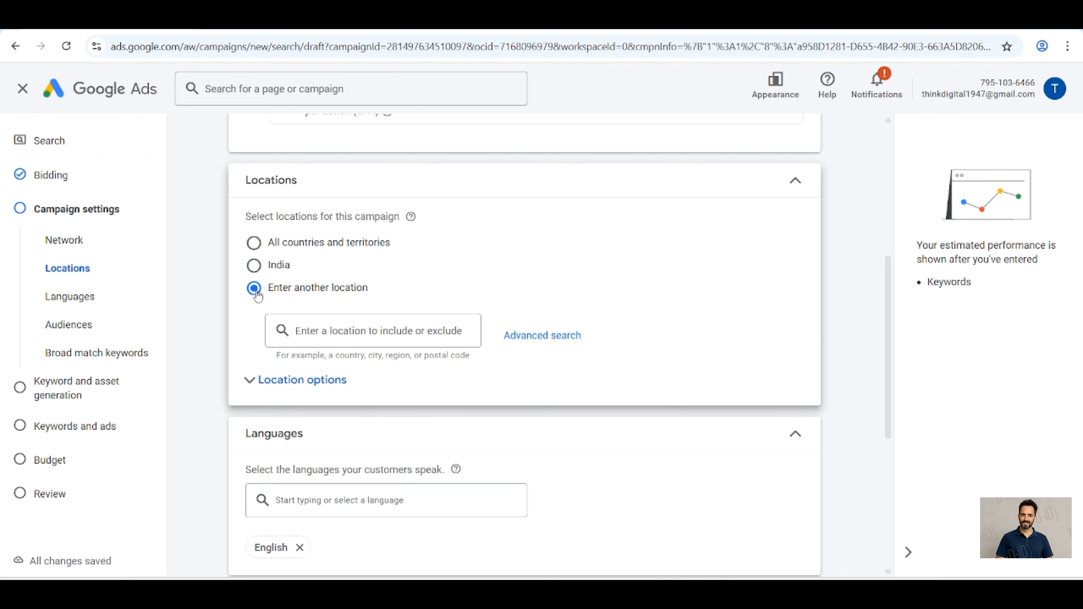
pyautogui.click(352, 331)
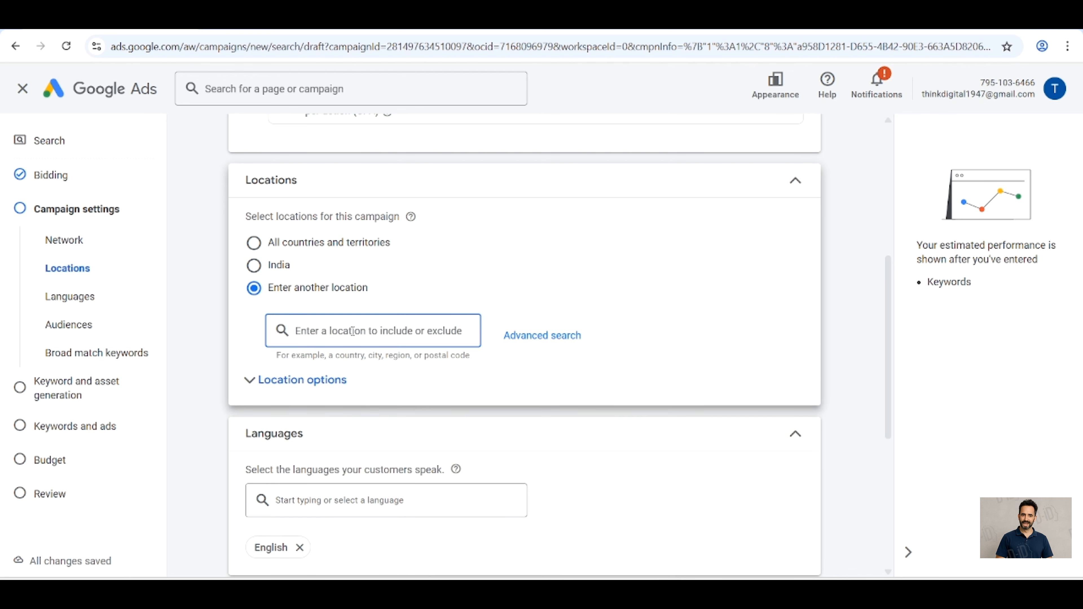
pyautogui.click(301, 386)
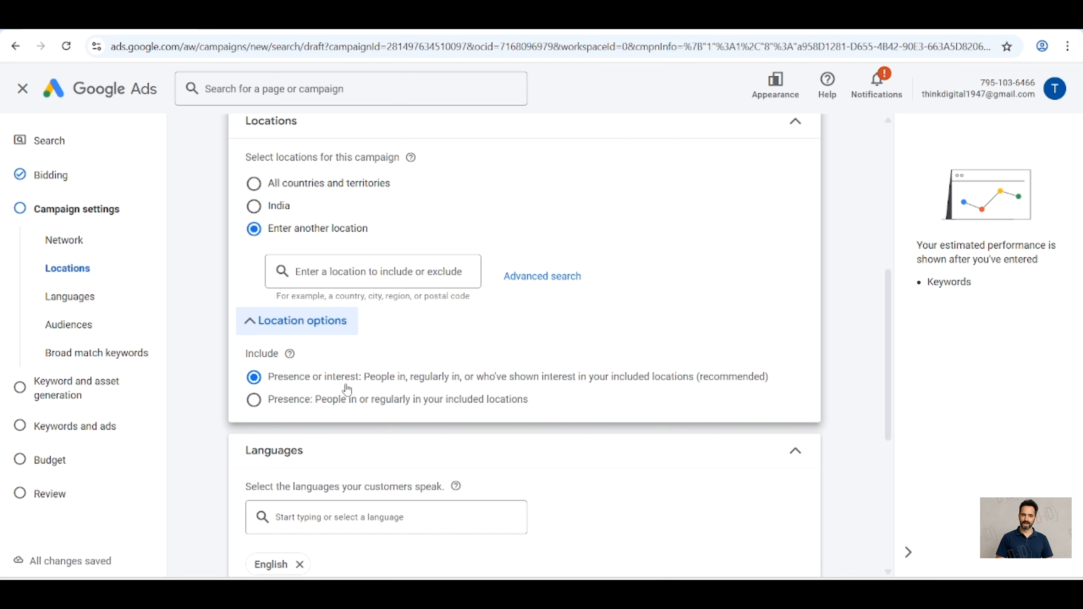
pyautogui.click(254, 400)
# Step: Set the customer languages for the campaign to All languages
pyautogui.scroll(-2, 258, 403)
pyautogui.scroll(-2, 258, 404)
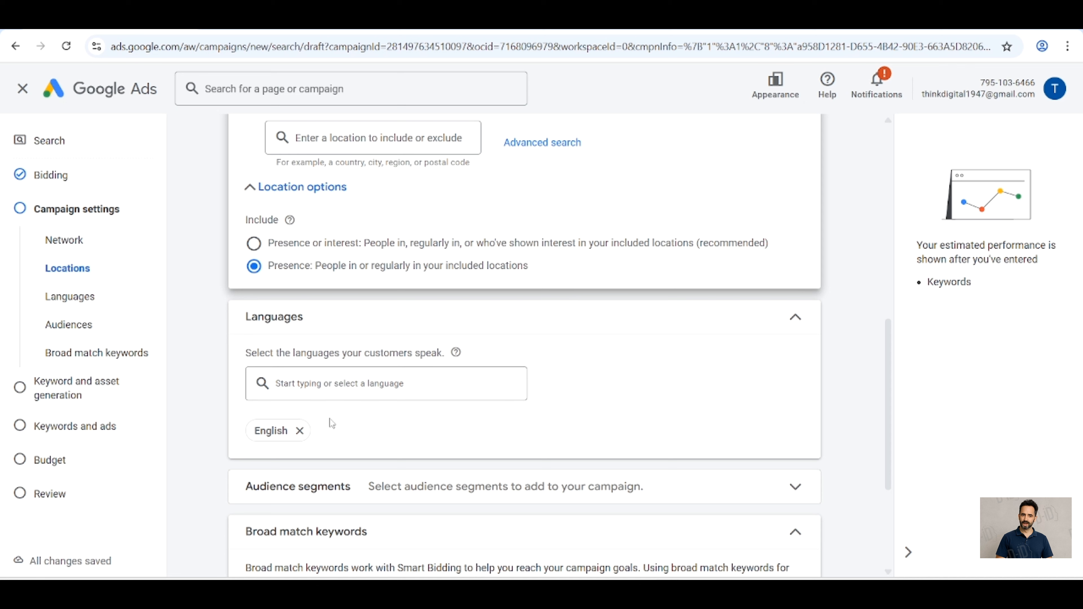
pyautogui.click(377, 387)
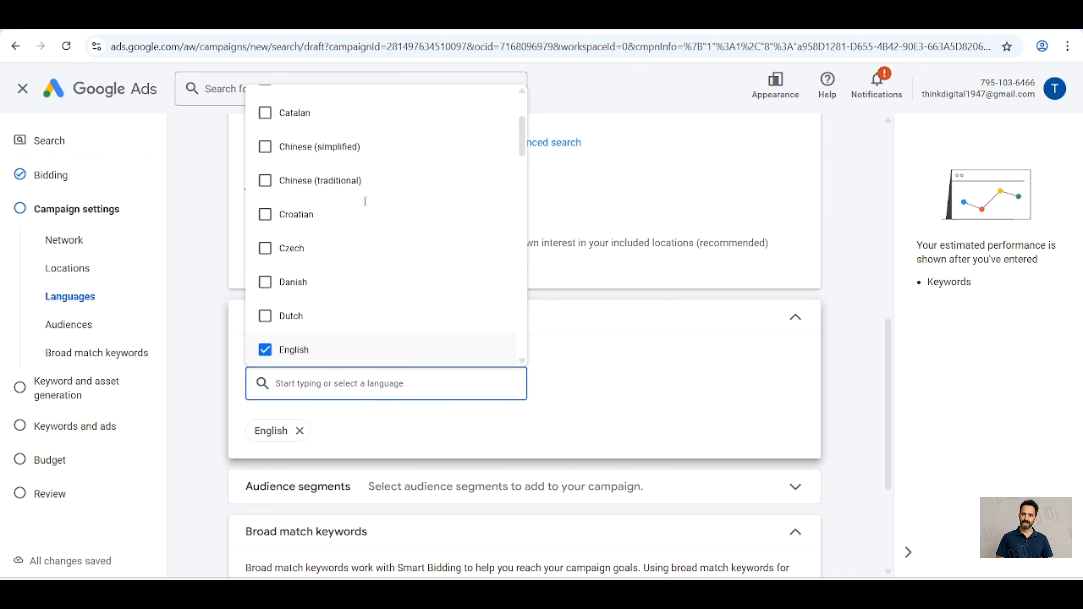
pyautogui.scroll(3, 366, 199)
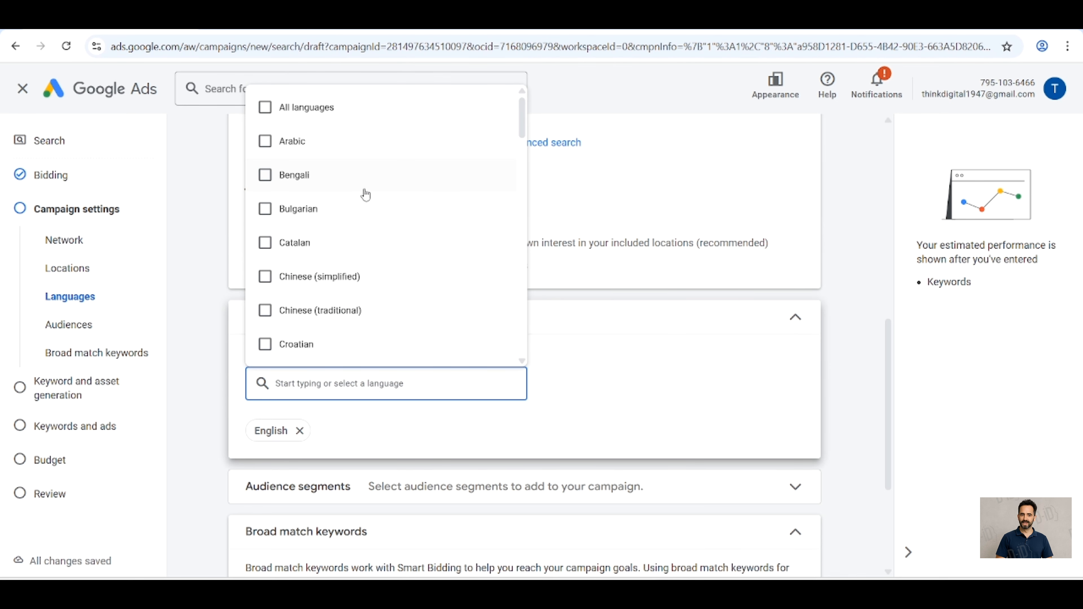
pyautogui.click(268, 111)
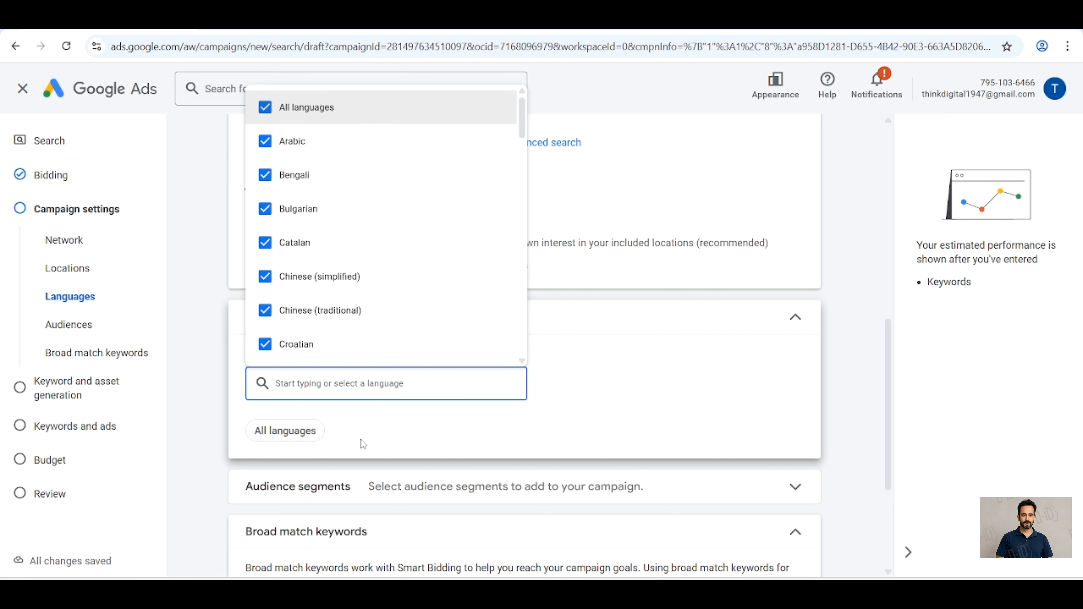
pyautogui.click(382, 438)
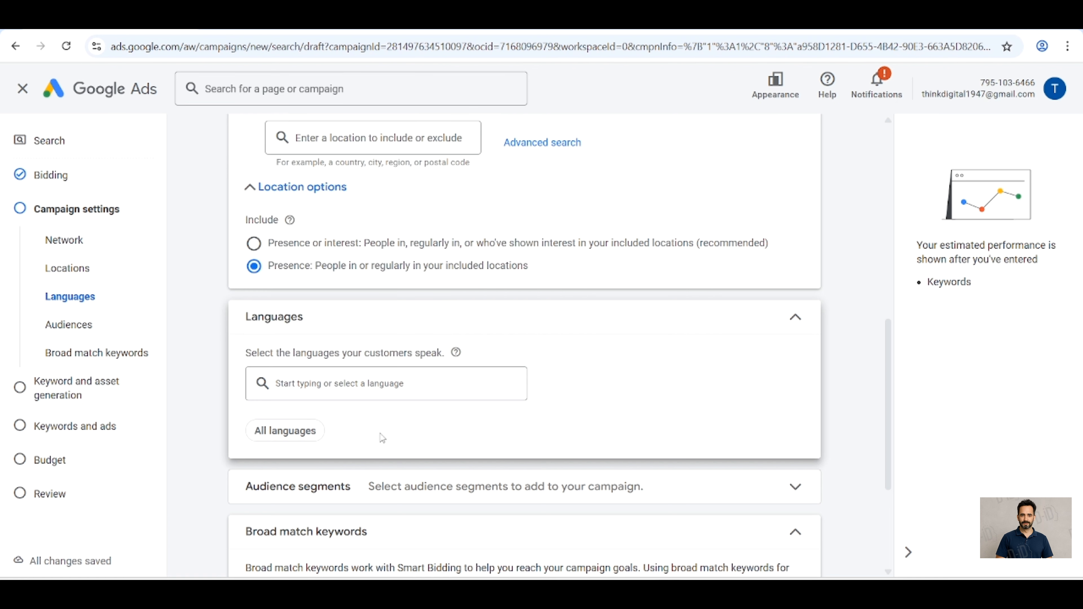
# Step: Examine the browsable audience segment categories and the campaign's Targeting and Observation settings
pyautogui.scroll(-3, 381, 438)
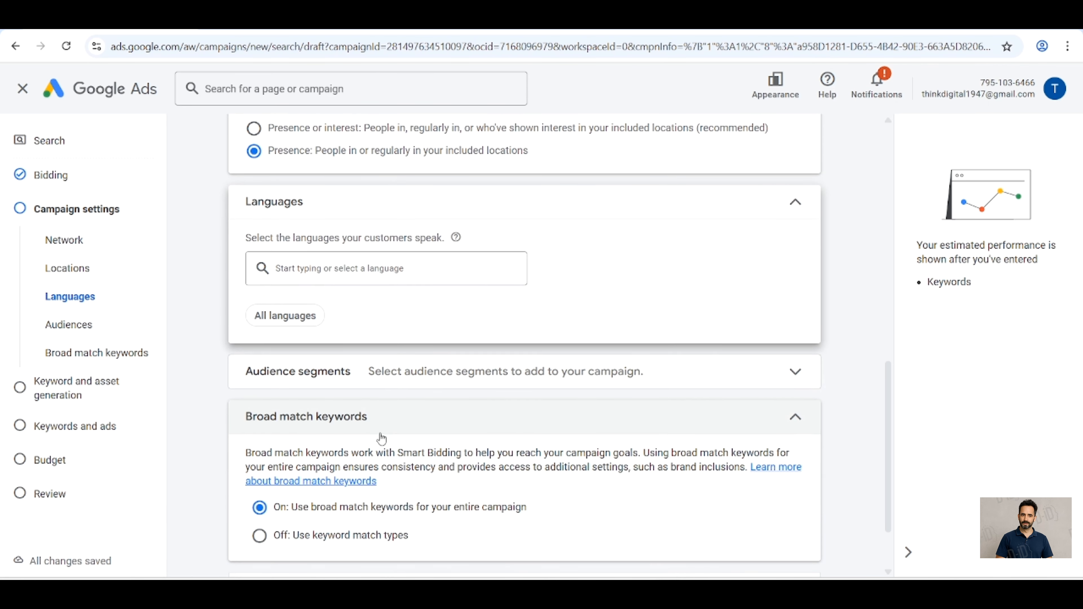
pyautogui.click(505, 375)
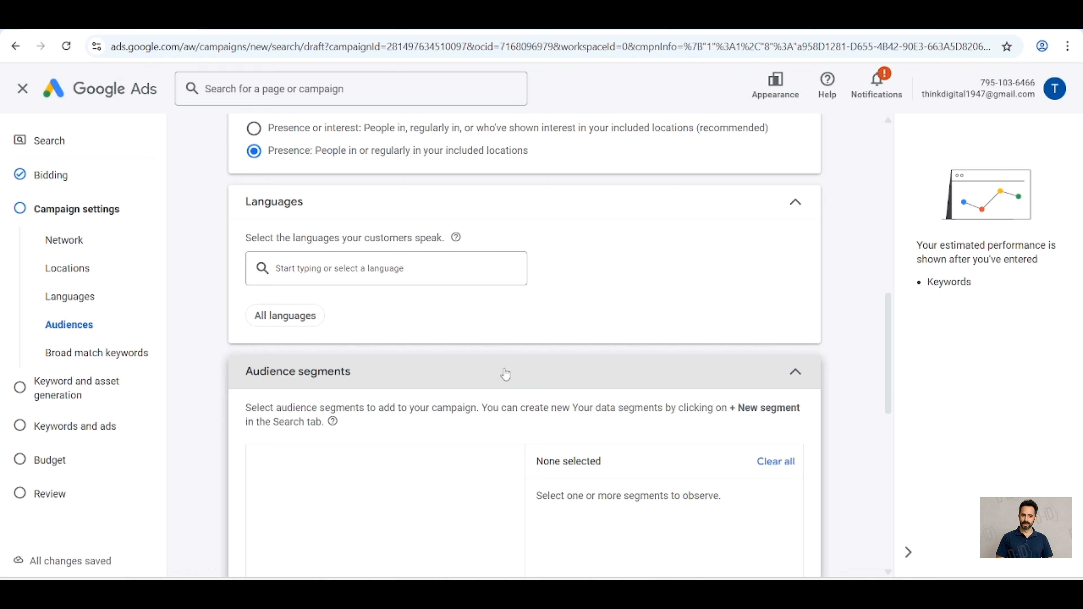
pyautogui.scroll(-2, 505, 374)
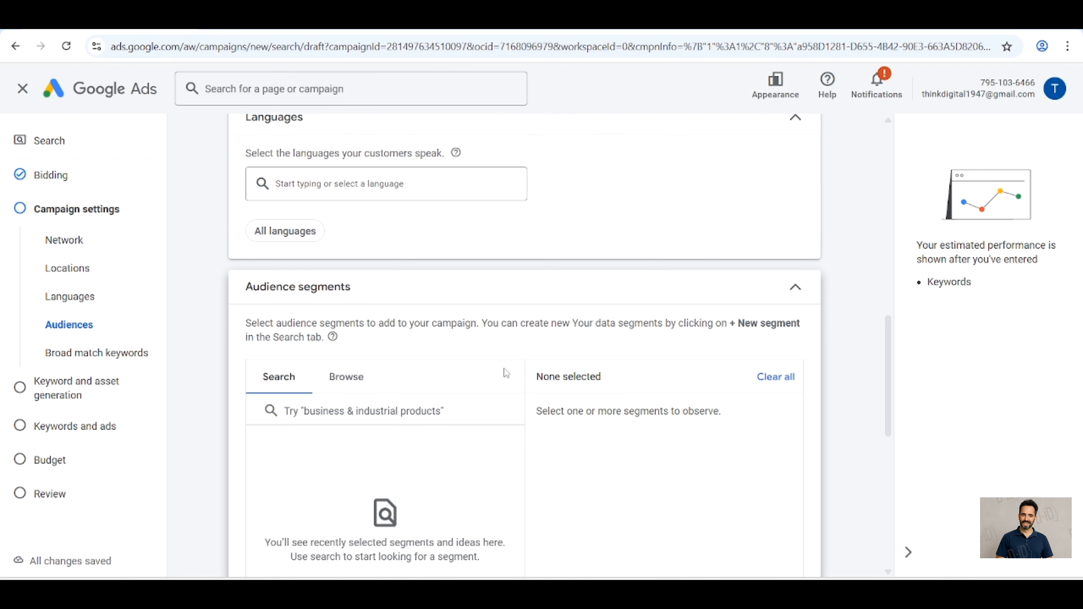
pyautogui.click(359, 389)
pyautogui.scroll(-2, 427, 378)
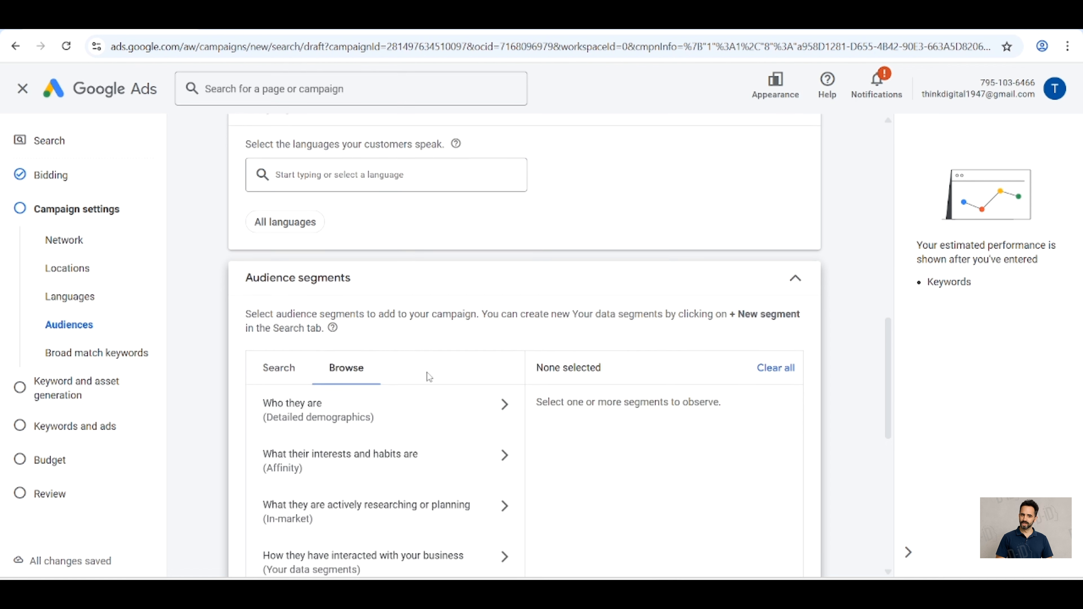
pyautogui.scroll(-1, 427, 377)
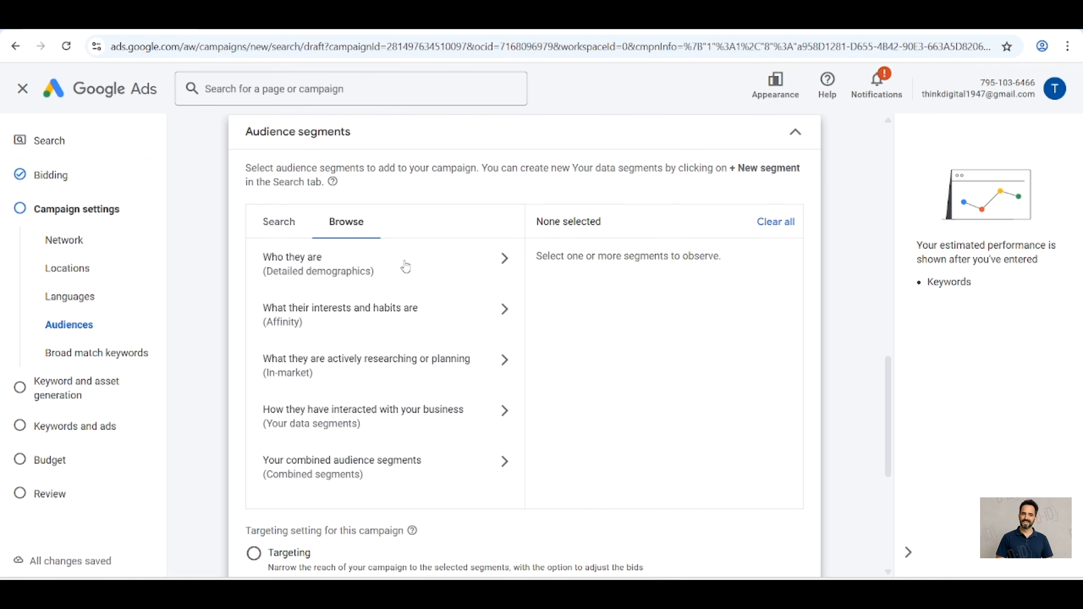
pyautogui.scroll(-2, 422, 471)
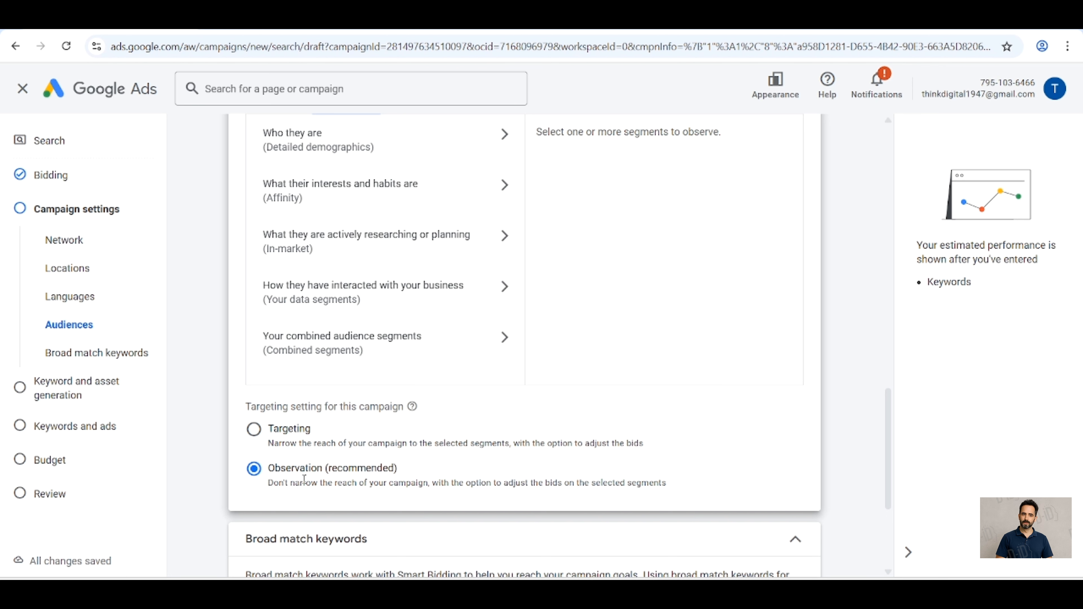
pyautogui.scroll(-1, 433, 452)
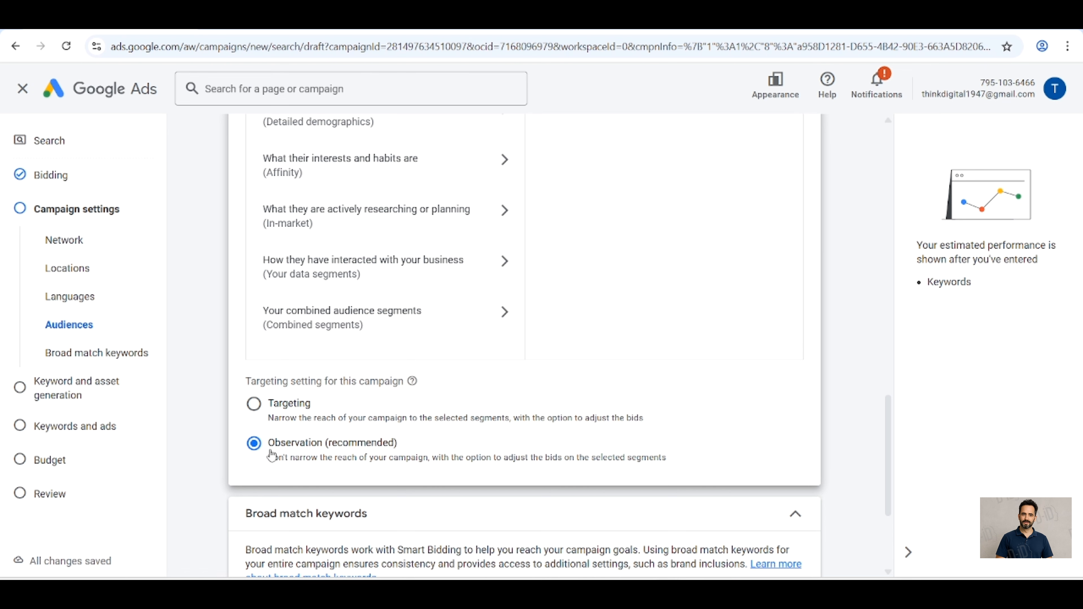
# Step: Turn off broad match keywords for the campaign so that keyword match types are used
pyautogui.scroll(-3, 459, 443)
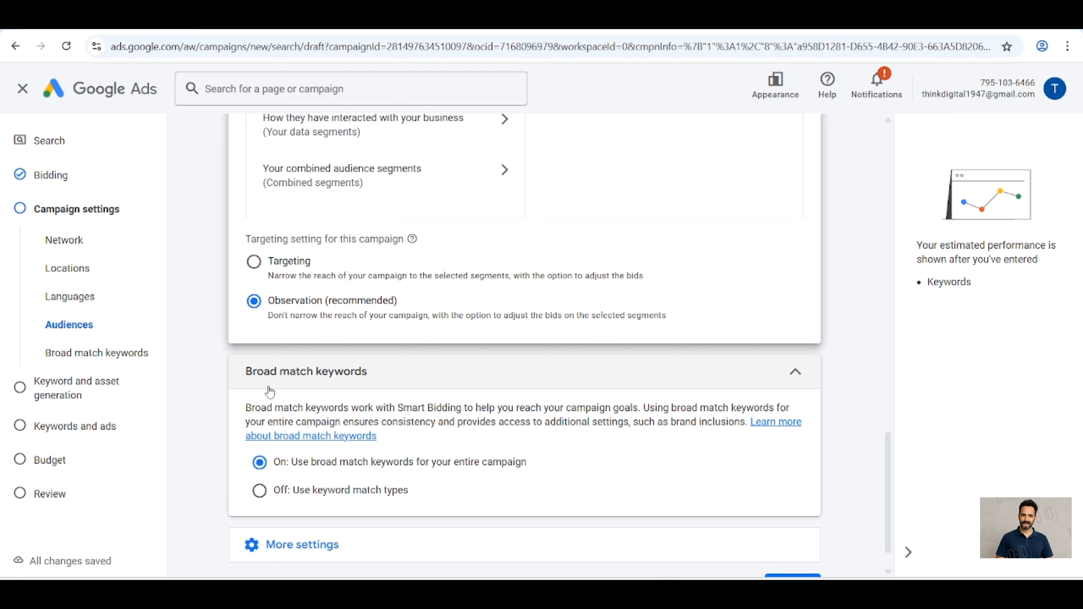
pyautogui.click(259, 490)
pyautogui.scroll(-1, 263, 498)
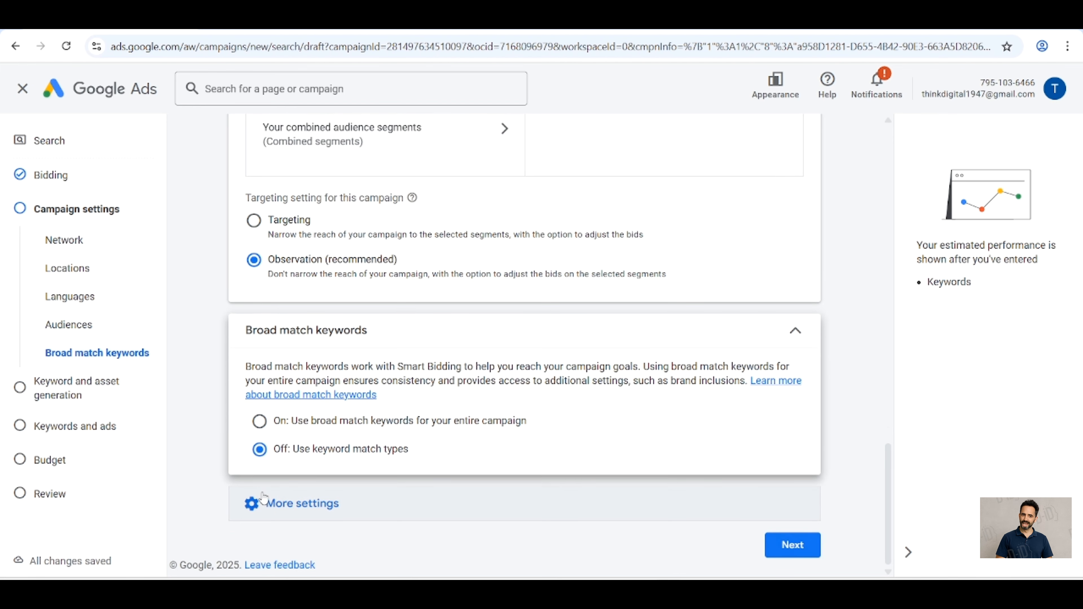
# Step: Set the campaign's ad rotation to Optimize: Prefer best performing ads in the additional campaign settings
pyautogui.click(329, 503)
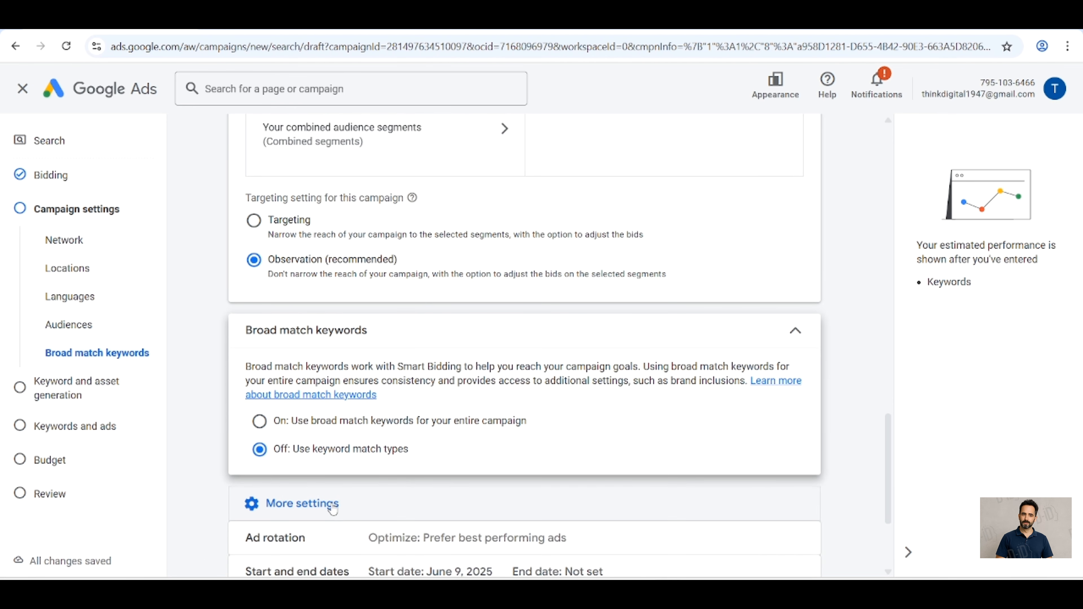
pyautogui.scroll(-1, 333, 508)
pyautogui.scroll(-2, 333, 508)
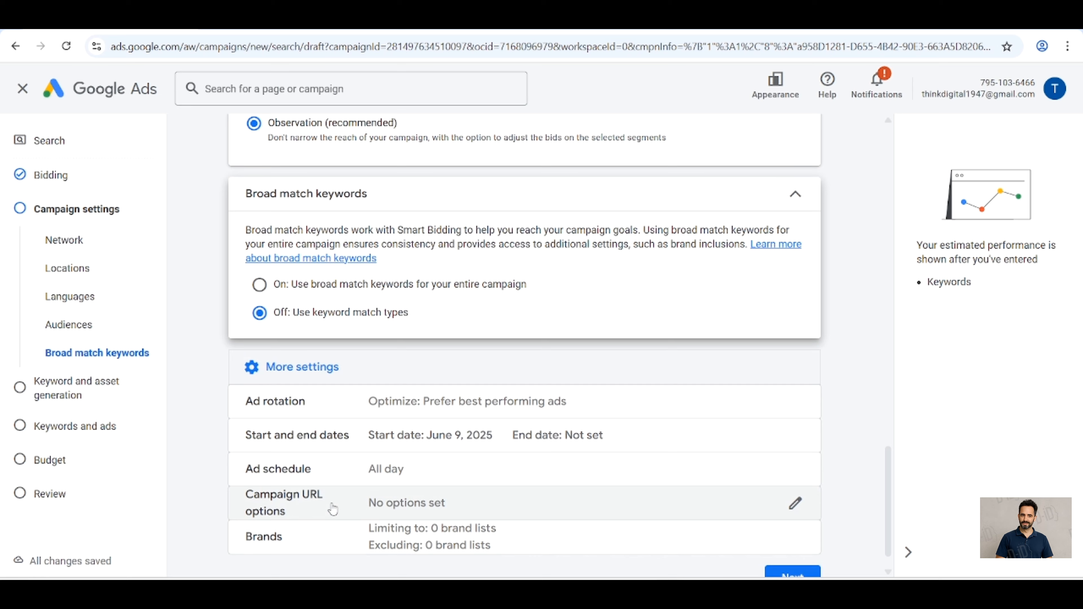
pyautogui.scroll(-1, 333, 509)
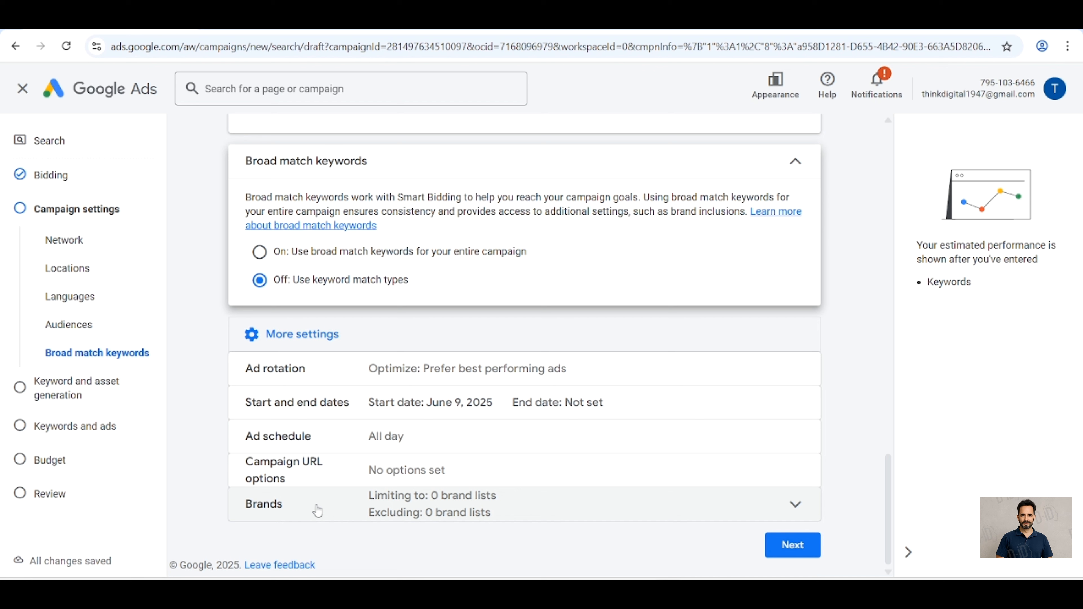
pyautogui.click(556, 368)
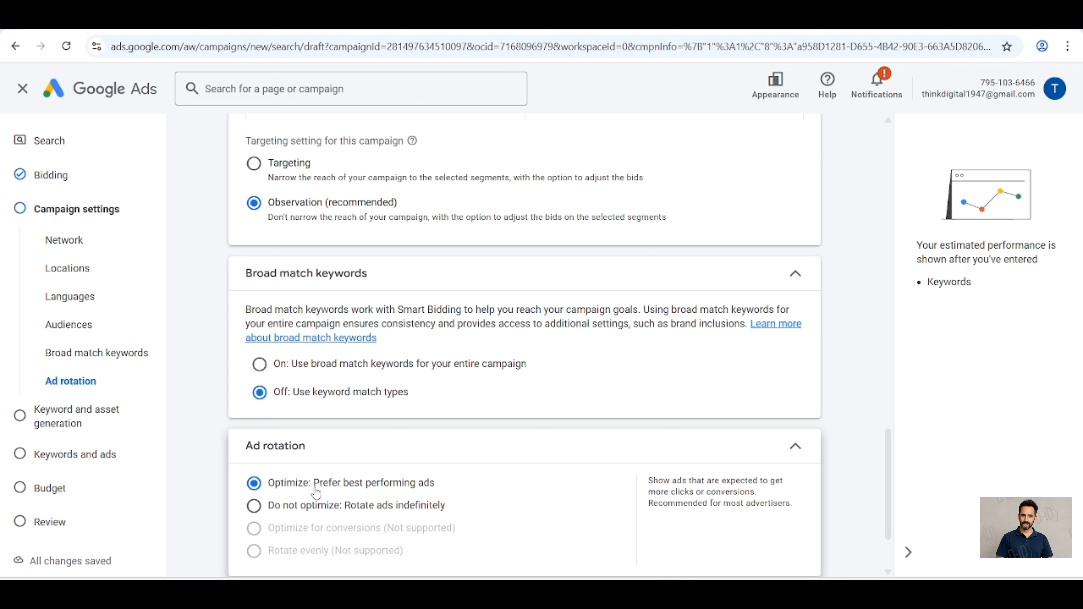
pyautogui.click(254, 507)
pyautogui.click(255, 487)
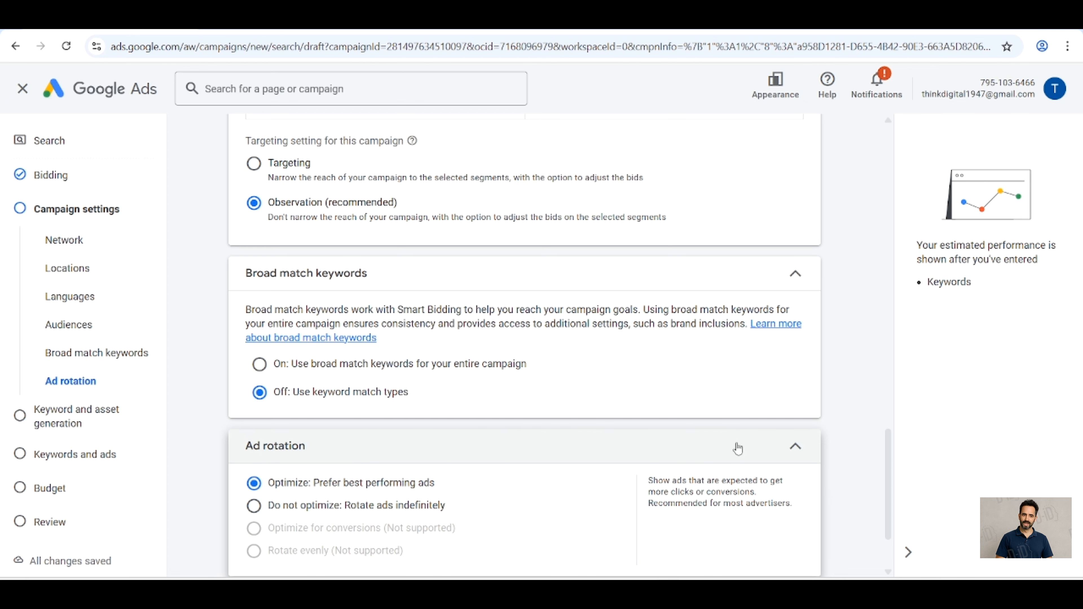
pyautogui.click(789, 450)
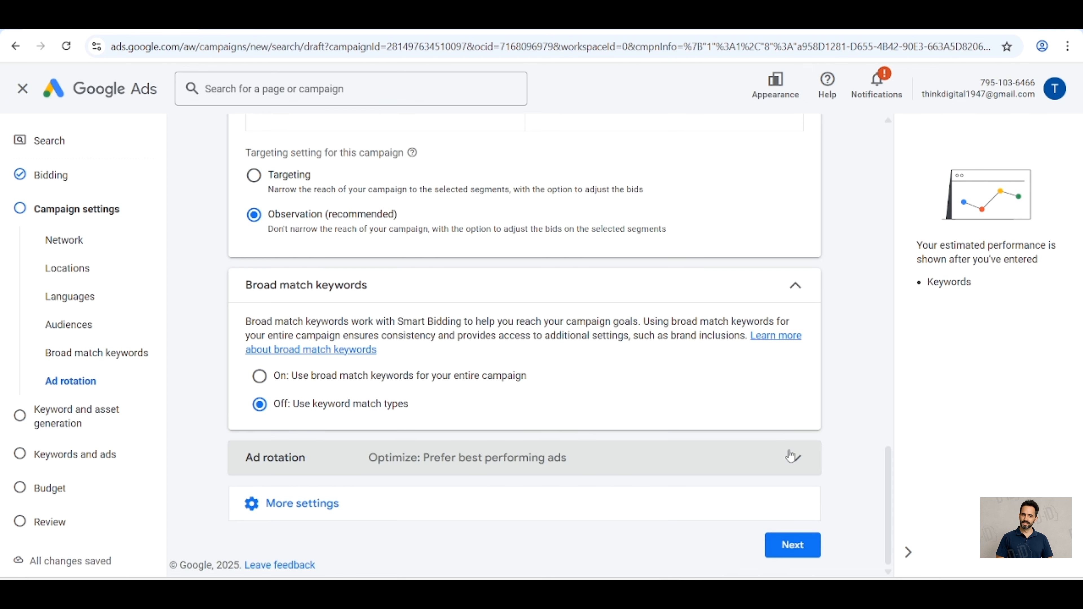
# Step: Check the campaign's start date choices and set its end date to Jun 14, 2025
pyautogui.click(410, 508)
pyautogui.scroll(-2, 426, 490)
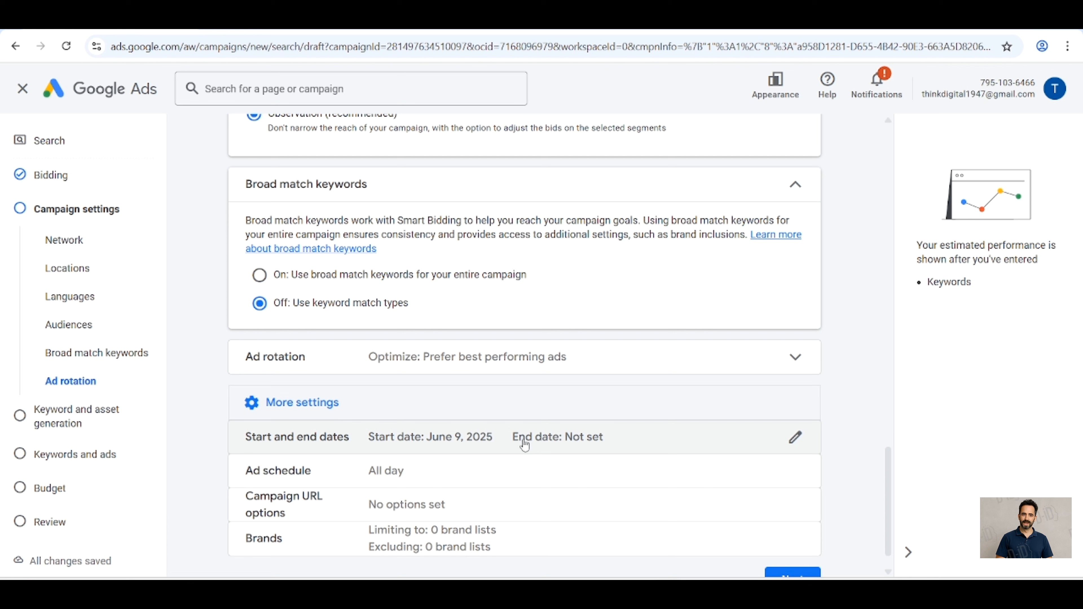
pyautogui.click(525, 445)
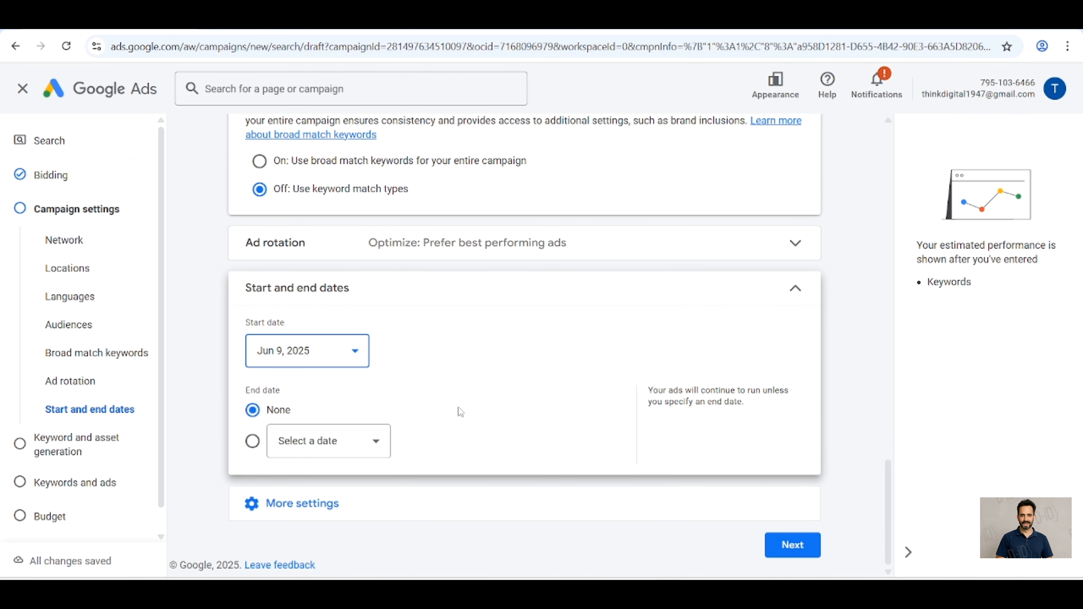
pyautogui.click(349, 360)
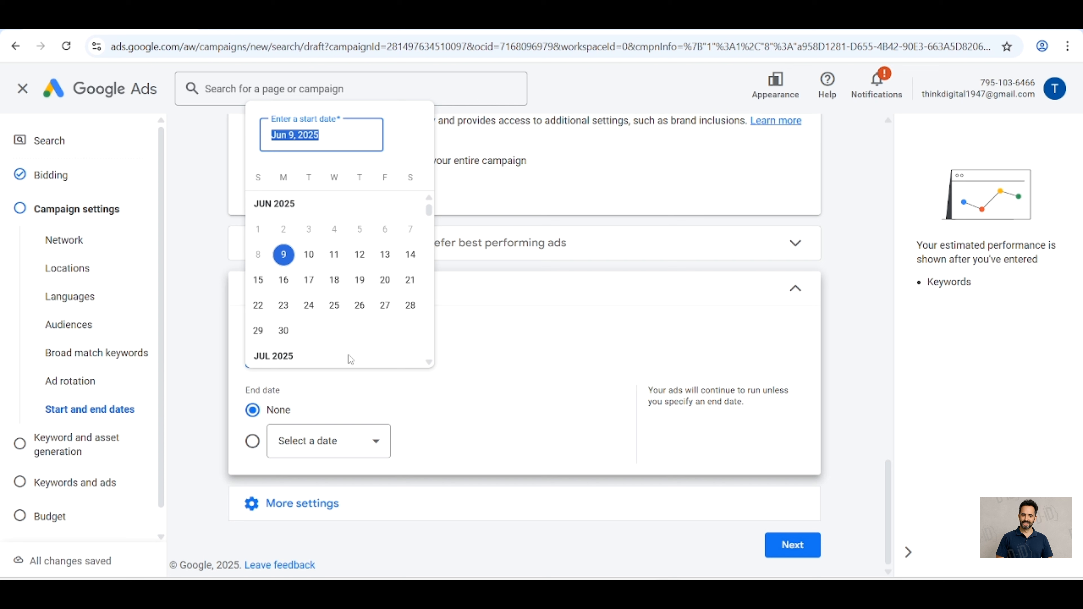
pyautogui.click(502, 333)
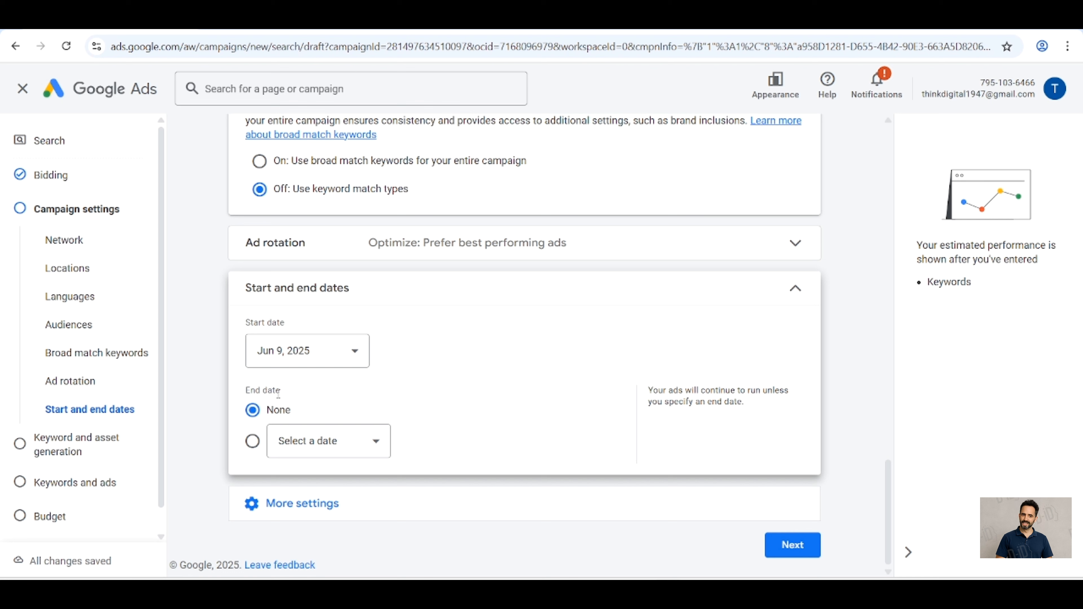
pyautogui.click(352, 442)
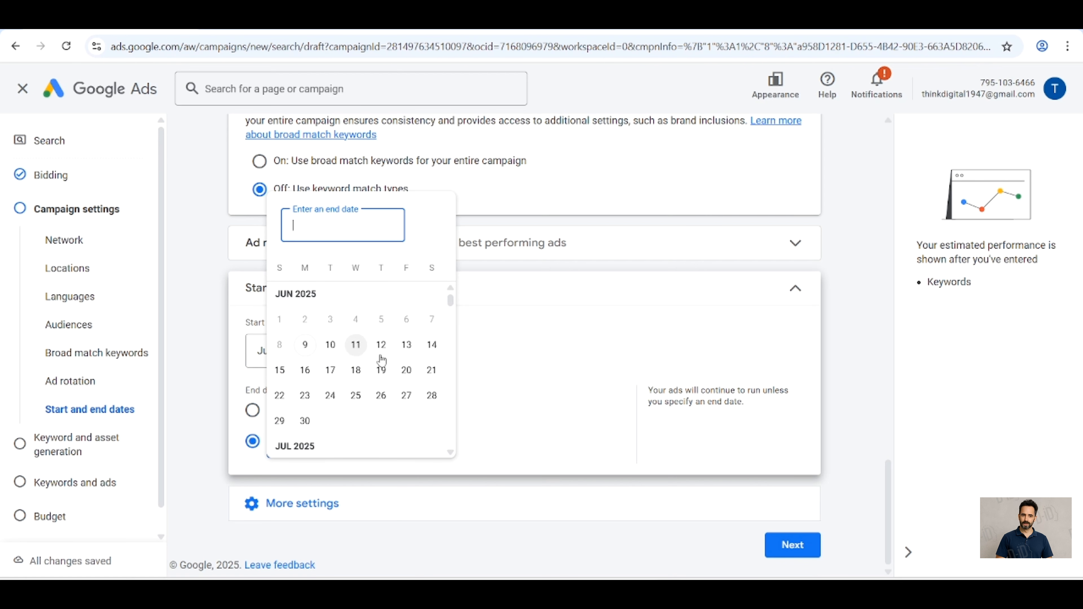
pyautogui.click(432, 345)
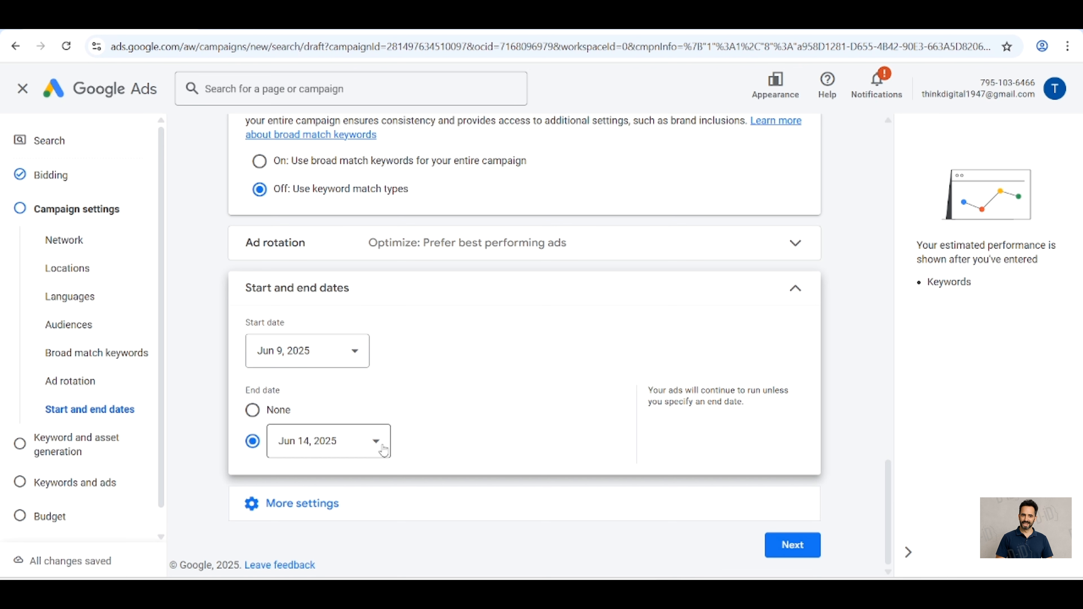
# Step: Examine the campaign's ad schedule settings and the tracking template, final URL suffix and custom parameter options
pyautogui.click(357, 497)
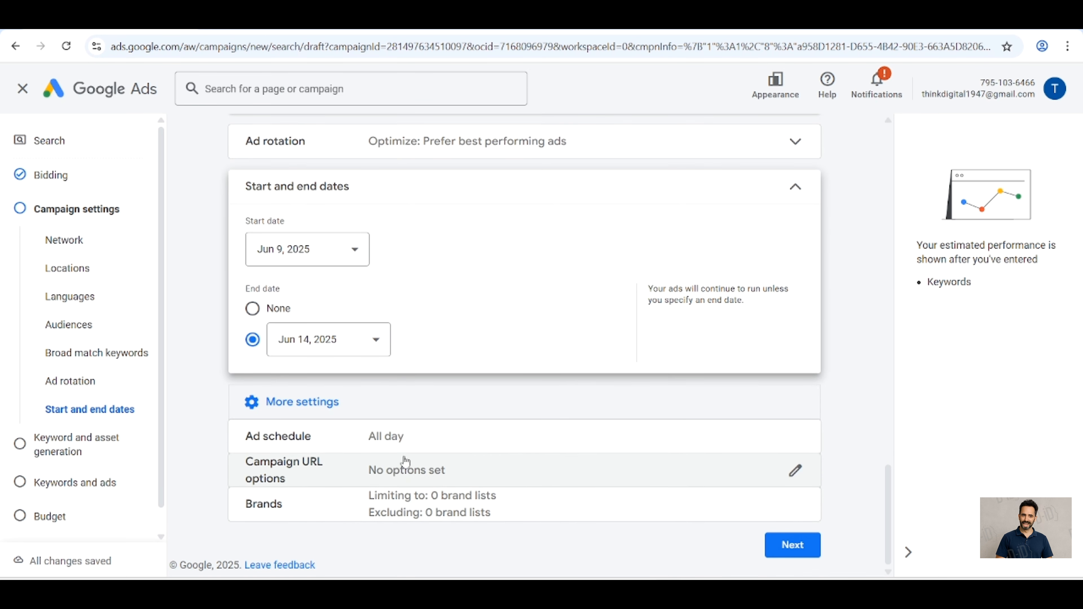
pyautogui.click(439, 445)
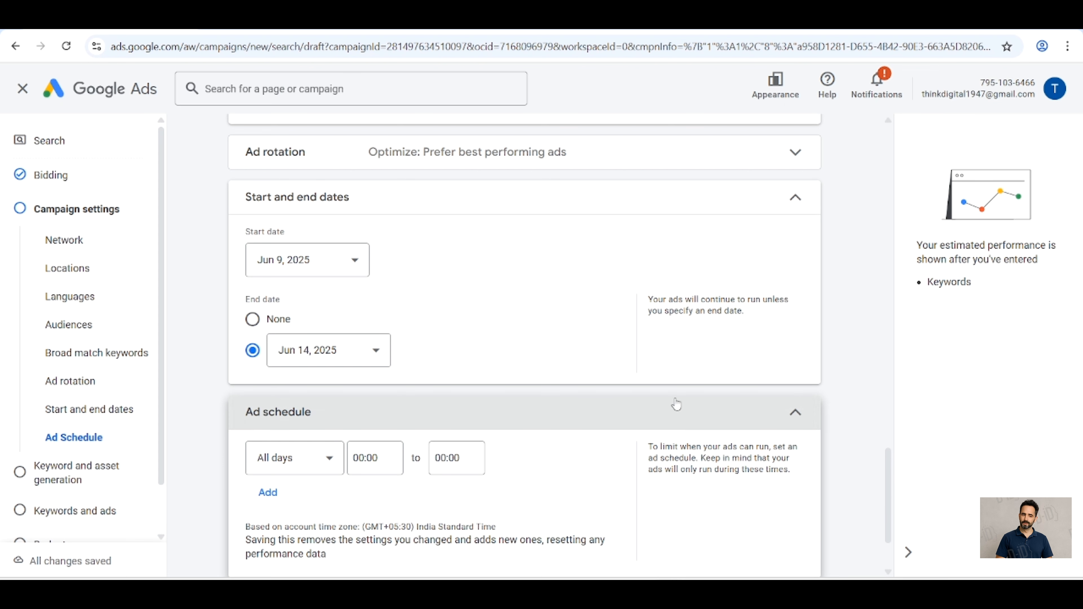
pyautogui.click(804, 412)
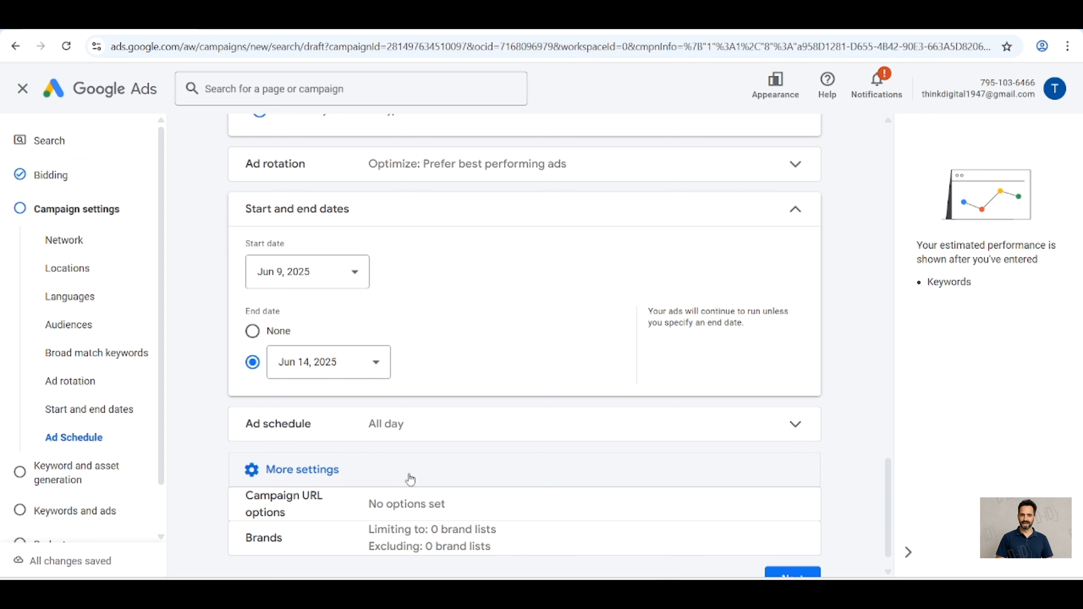
pyautogui.click(465, 506)
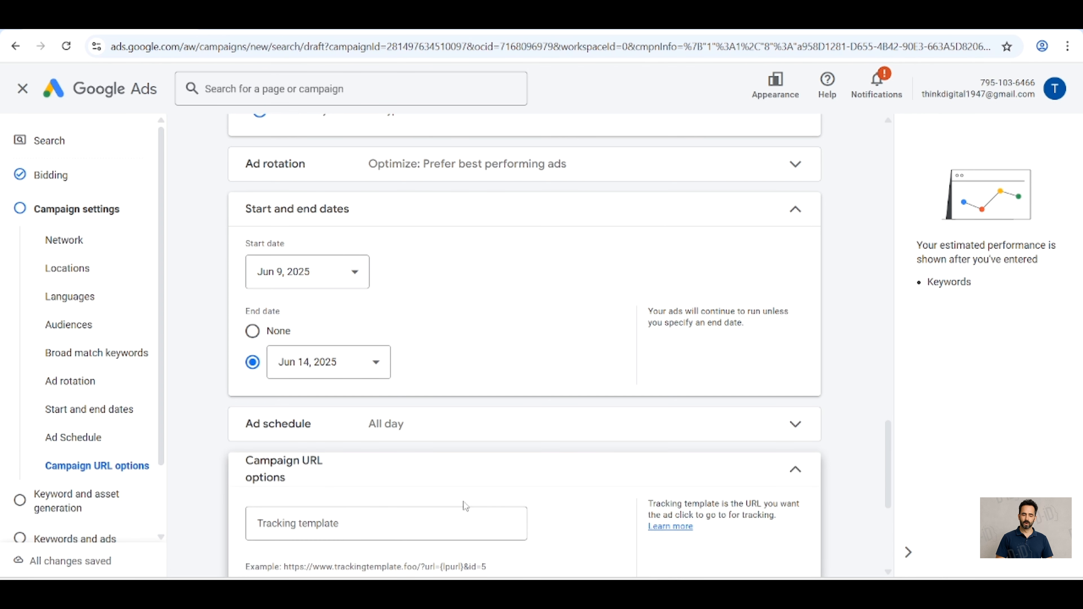
pyautogui.scroll(-2, 464, 506)
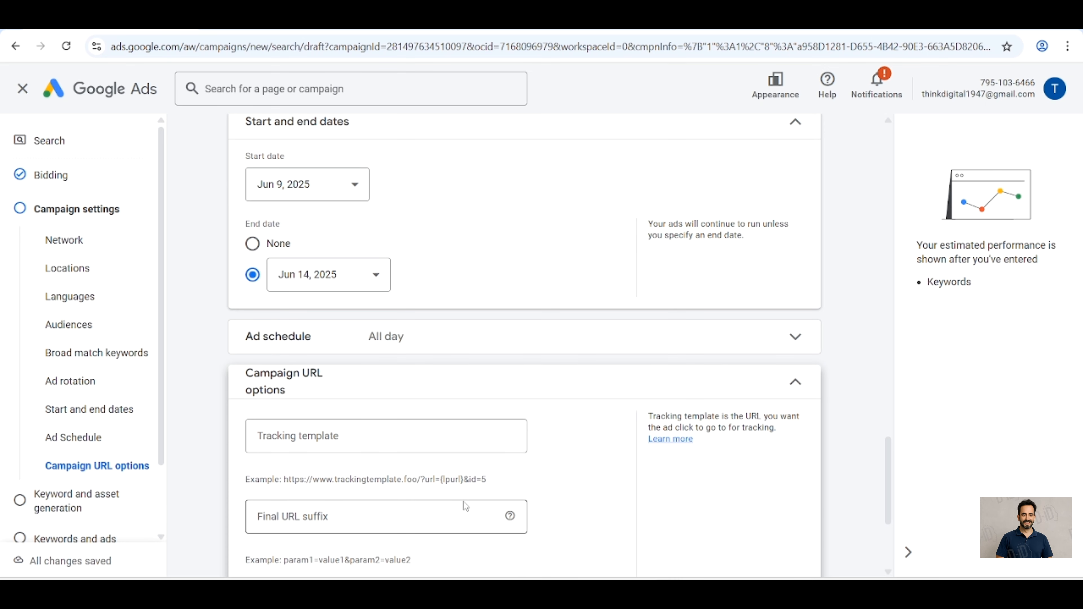
pyautogui.scroll(-1, 465, 506)
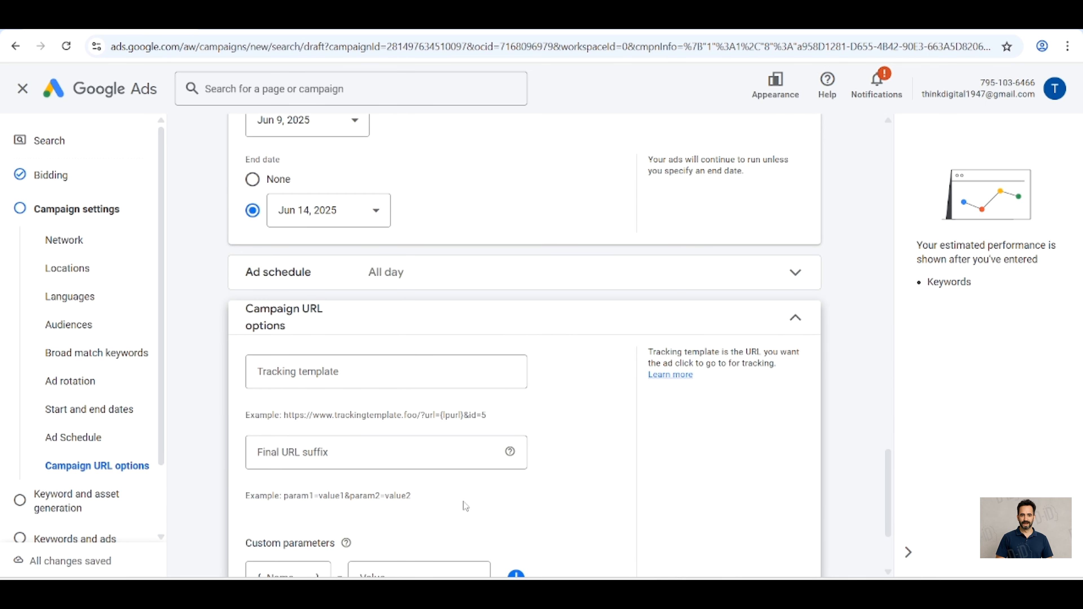
pyautogui.click(796, 317)
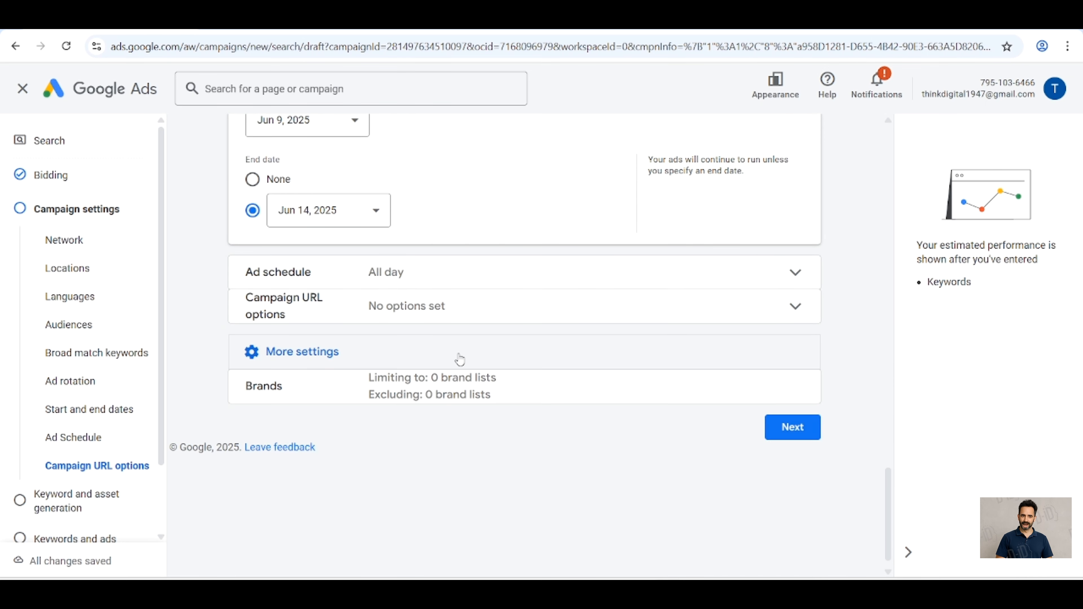
# Step: Examine the campaign's brand inclusion settings and compare them with the broad match keywords setting
pyautogui.click(491, 396)
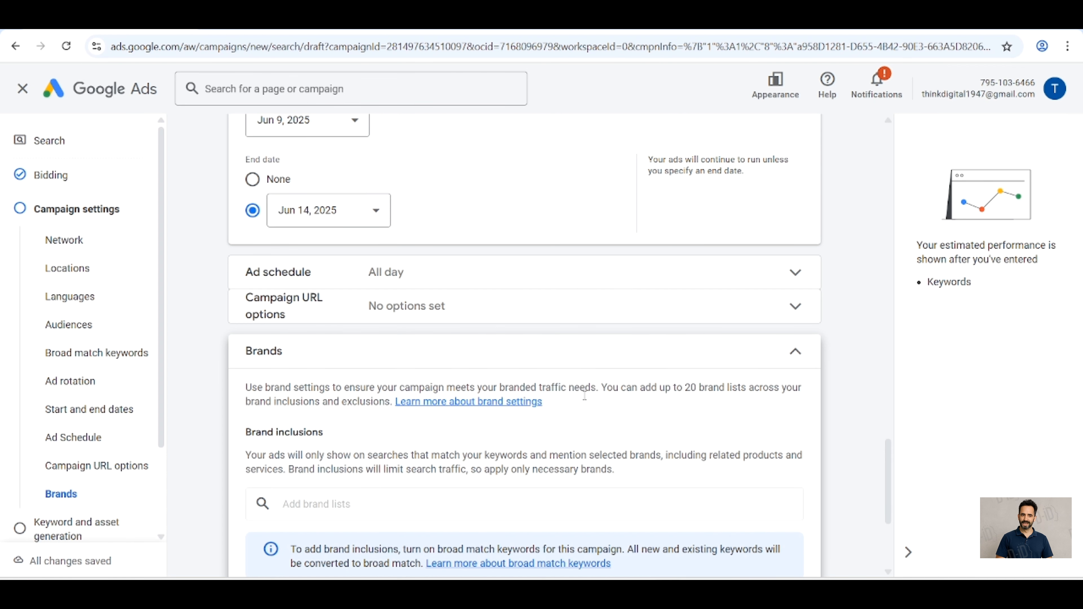
pyautogui.scroll(8, 585, 401)
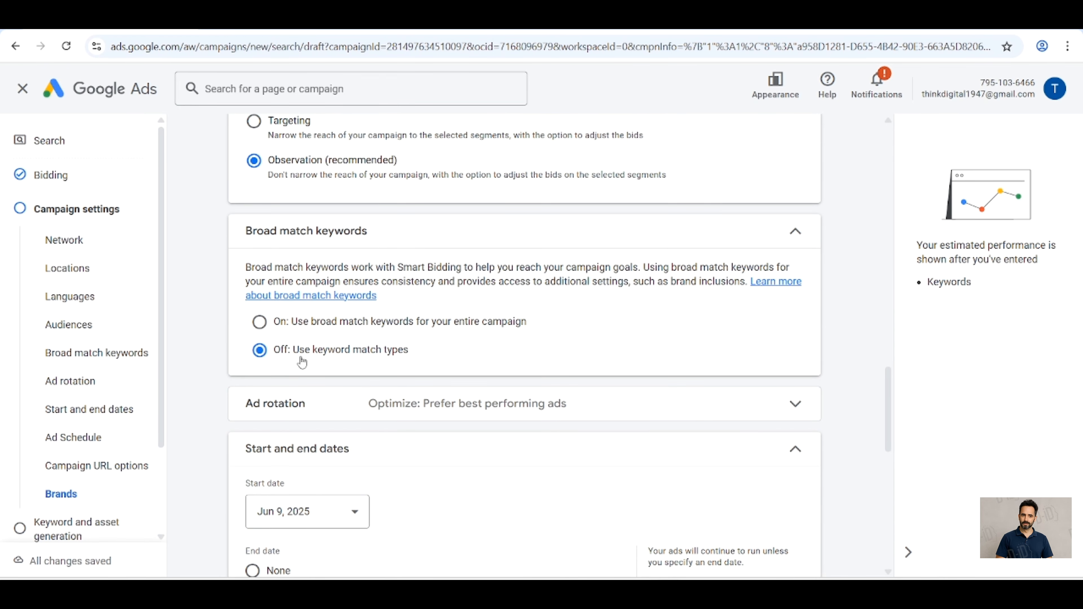
pyautogui.scroll(-2, 318, 366)
pyautogui.scroll(-7, 318, 366)
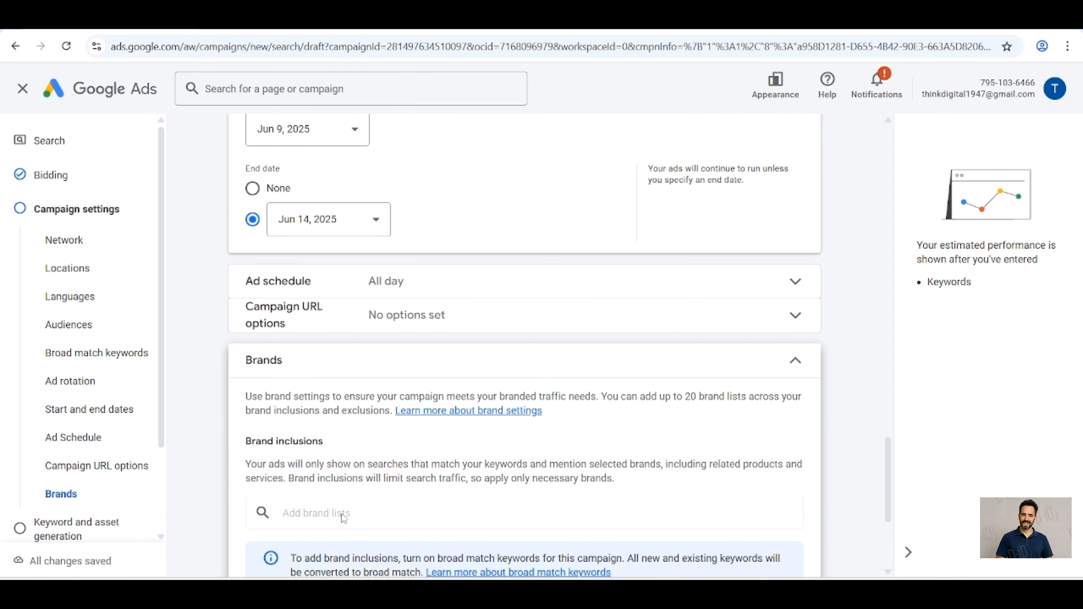
# Step: Try starting a new brand list for brand inclusions with broad match keywords on, cancel it and turn broad match off
pyautogui.scroll(4, 343, 520)
pyautogui.scroll(3, 343, 520)
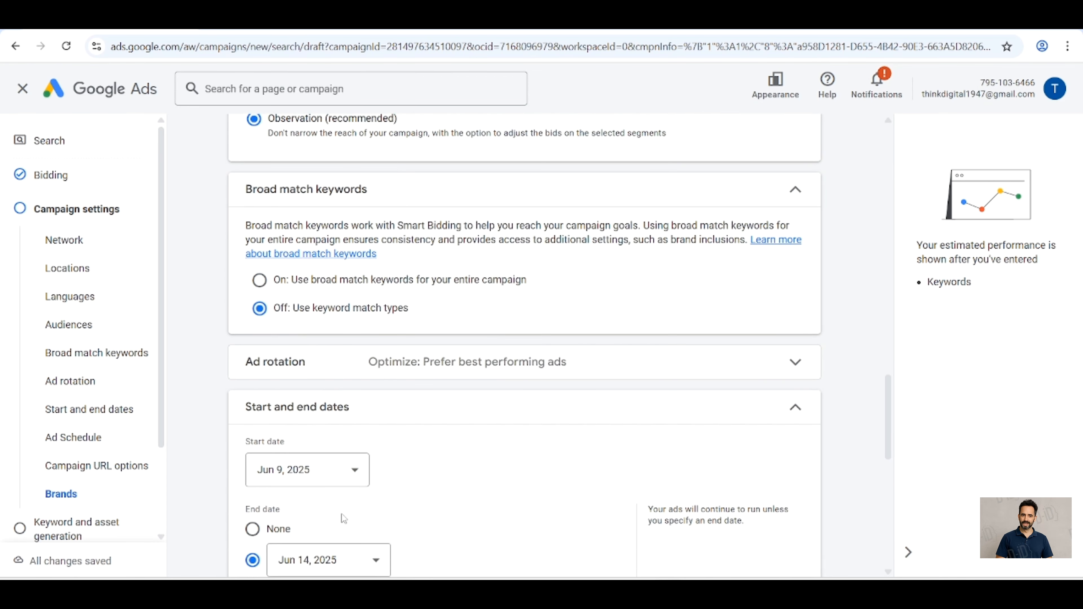
pyautogui.click(260, 279)
pyautogui.scroll(-9, 261, 286)
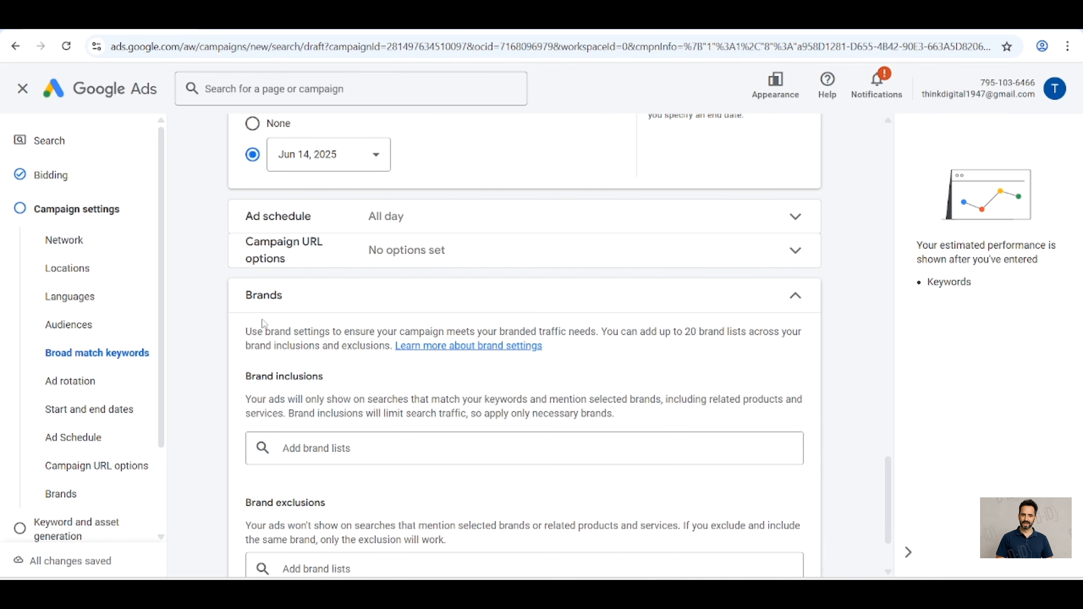
pyautogui.click(358, 449)
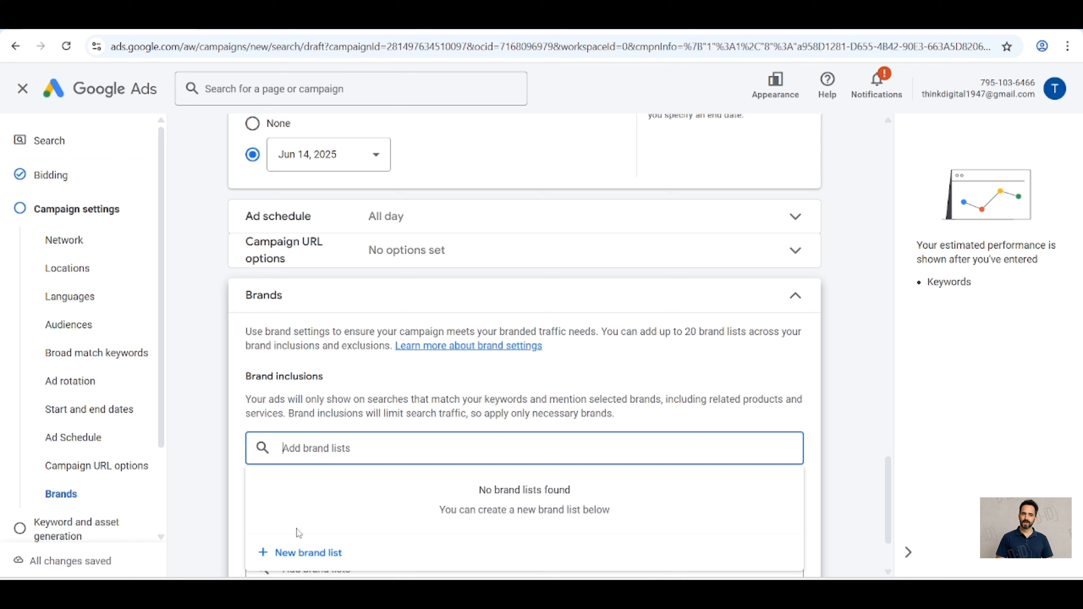
pyautogui.click(298, 554)
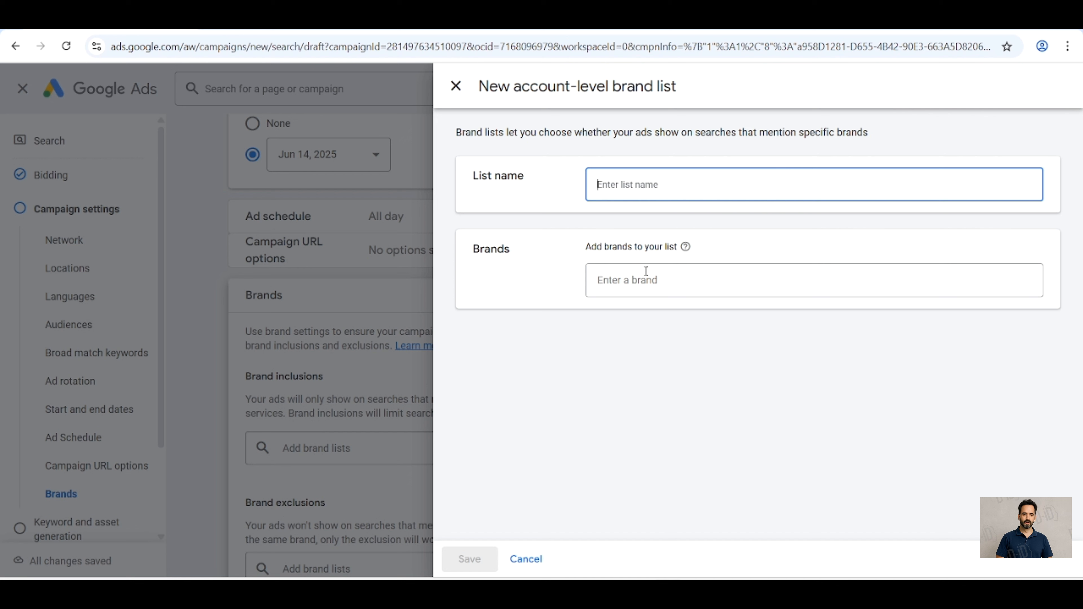
pyautogui.click(658, 283)
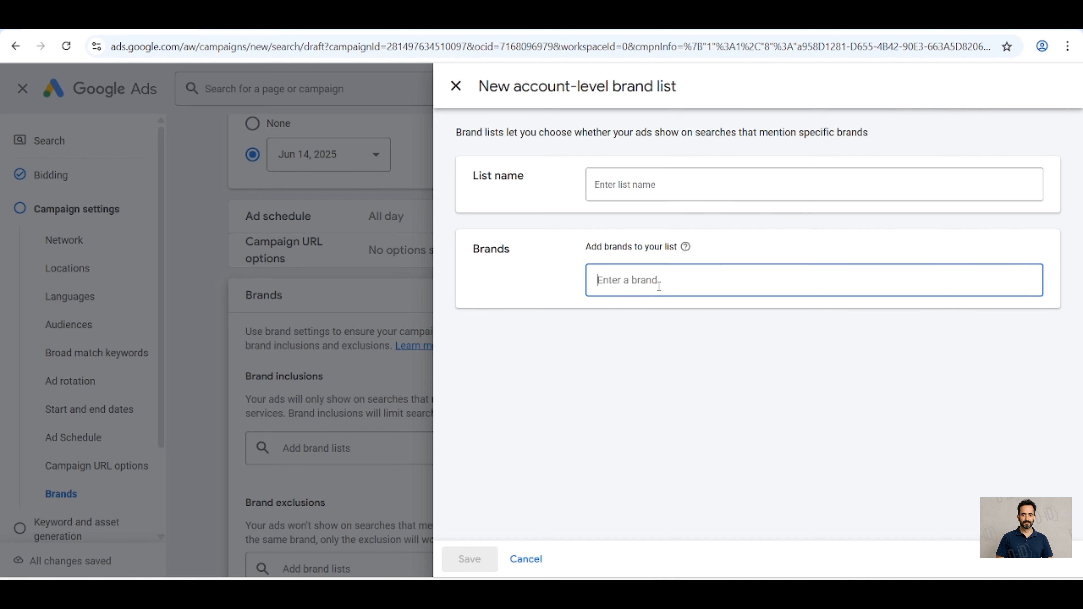
pyautogui.click(456, 88)
pyautogui.scroll(5, 406, 333)
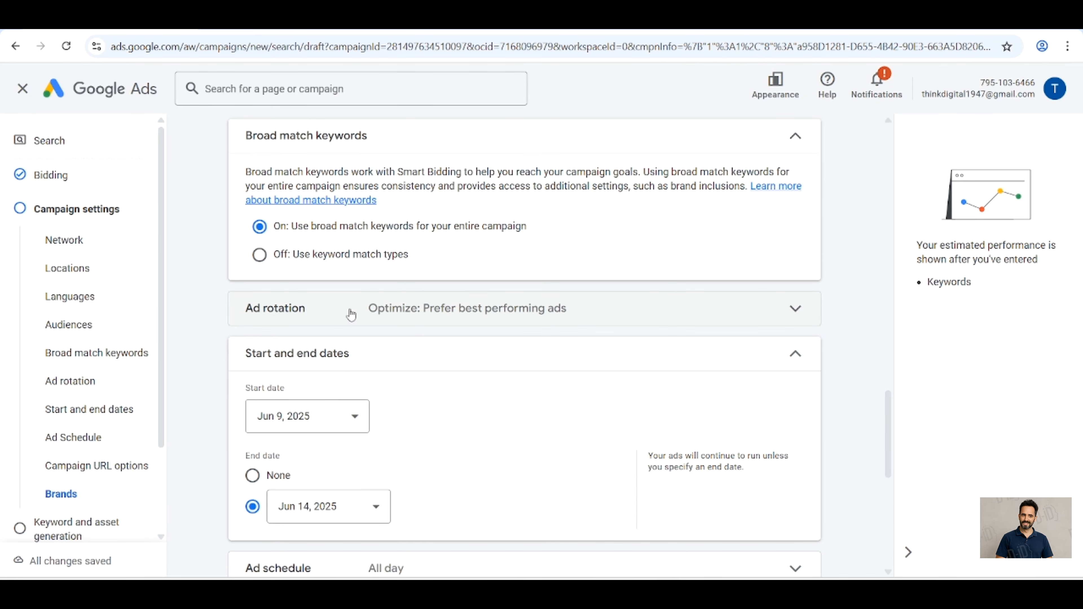
pyautogui.click(261, 258)
# Step: Finish the campaign settings and skip the keyword and asset generation stage
pyautogui.scroll(-8, 263, 264)
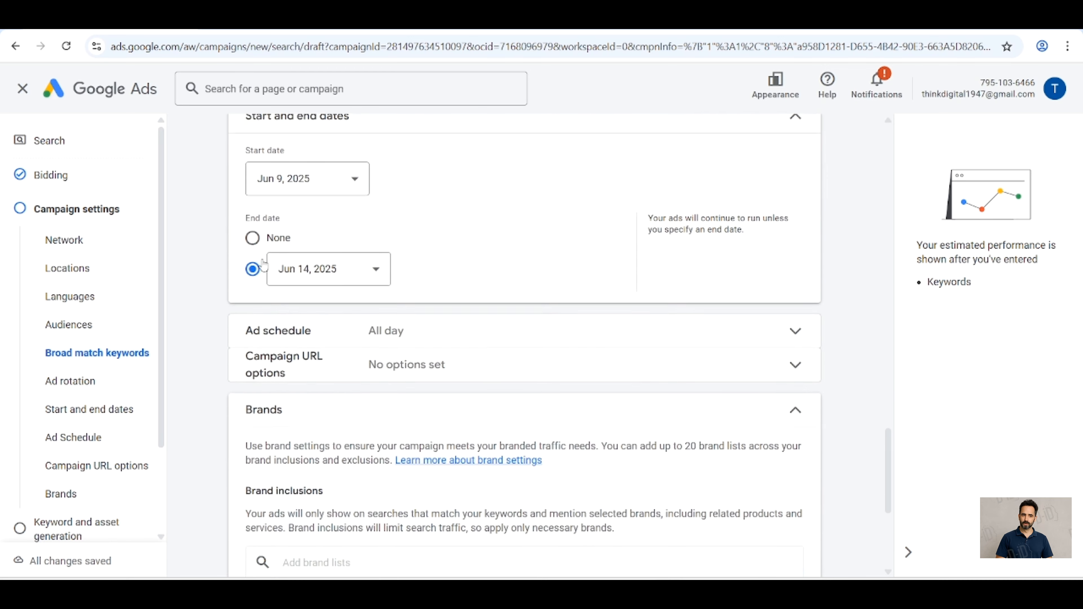
pyautogui.scroll(-2, 263, 264)
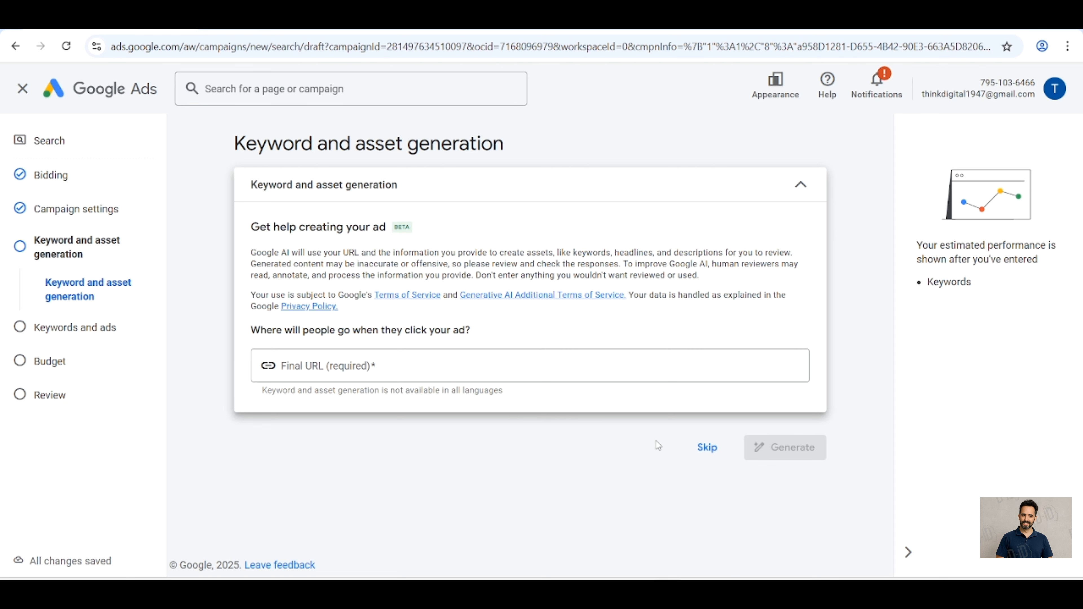
pyautogui.click(702, 453)
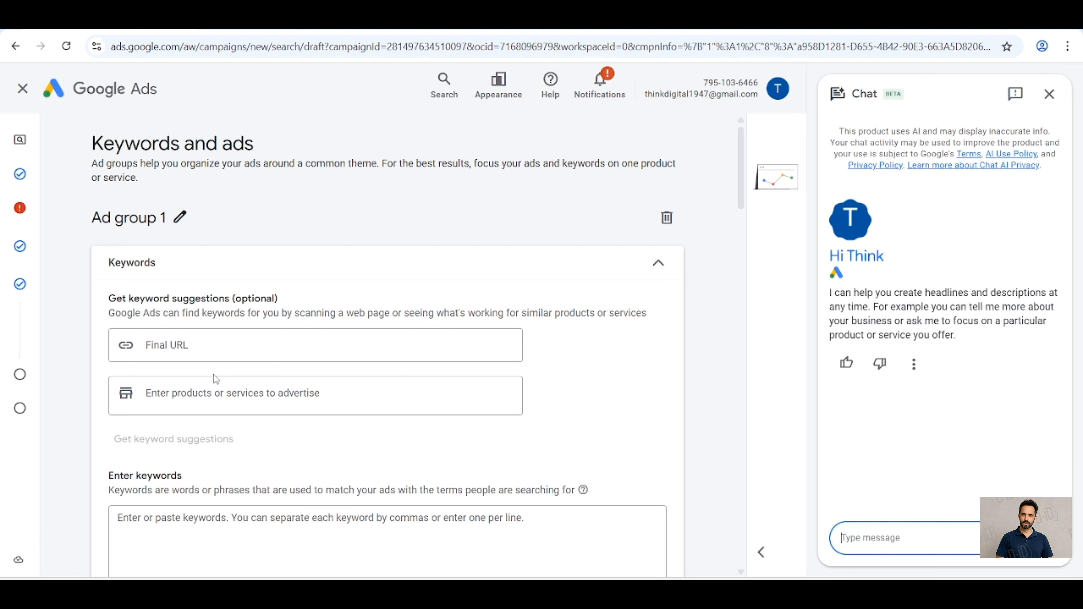
# Step: Examine the ad group's keyword, final URL, headline, description, sitelink and callout fields, including the additional asset types
pyautogui.scroll(-2, 214, 375)
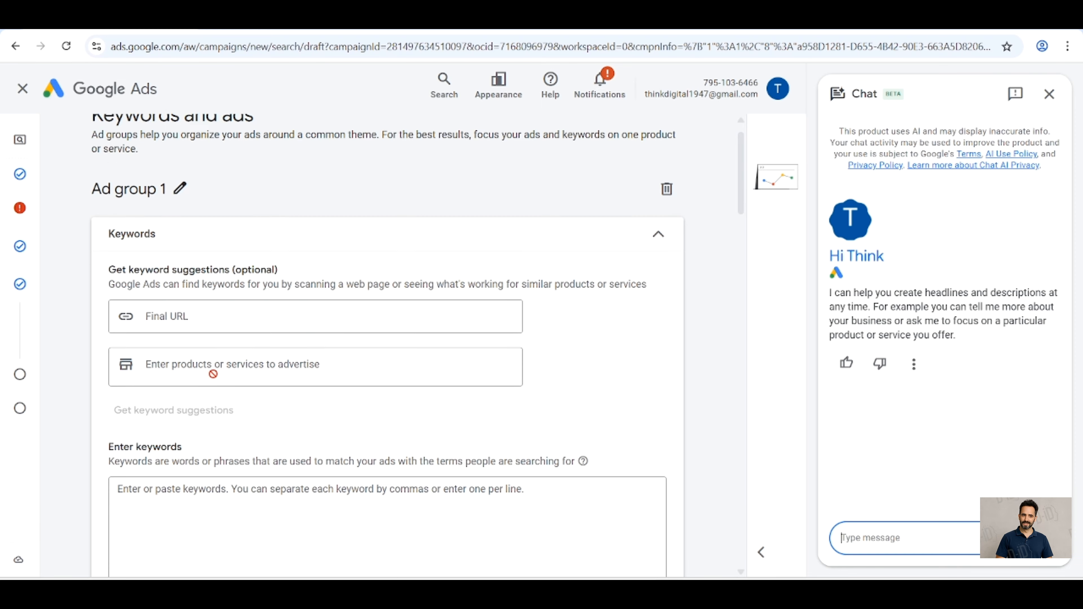
pyautogui.scroll(-3, 213, 374)
pyautogui.click(215, 374)
pyautogui.scroll(-3, 215, 376)
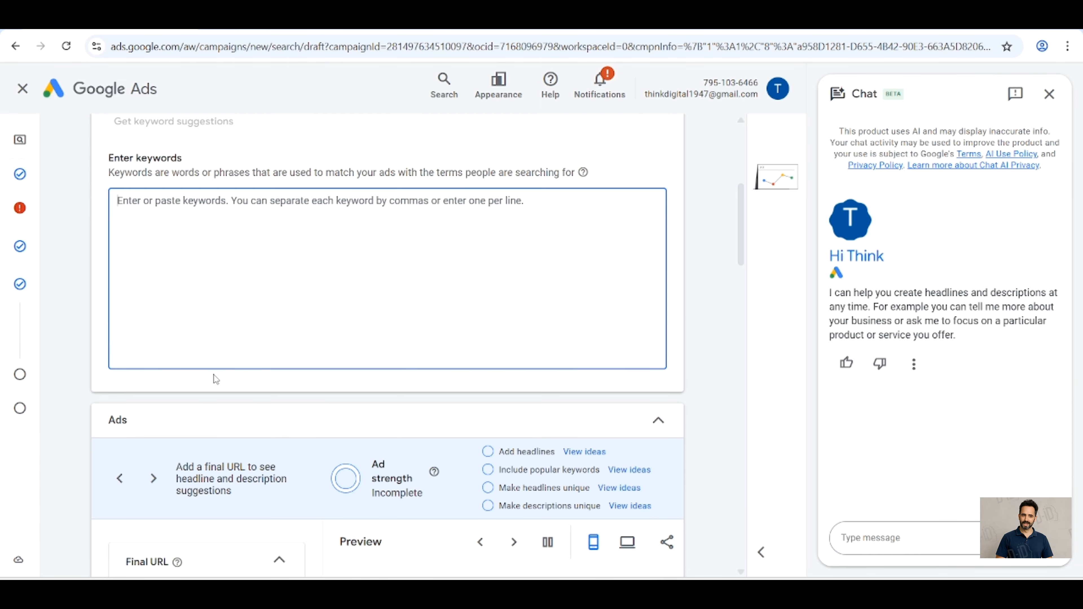
pyautogui.scroll(-4, 216, 379)
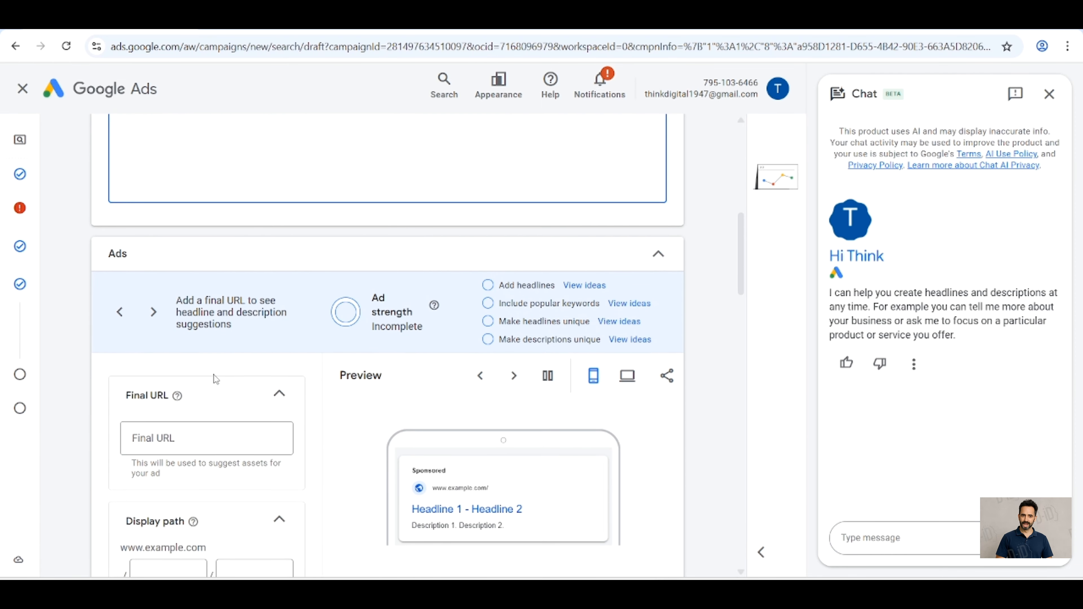
pyautogui.scroll(-2, 215, 377)
pyautogui.scroll(-8, 205, 418)
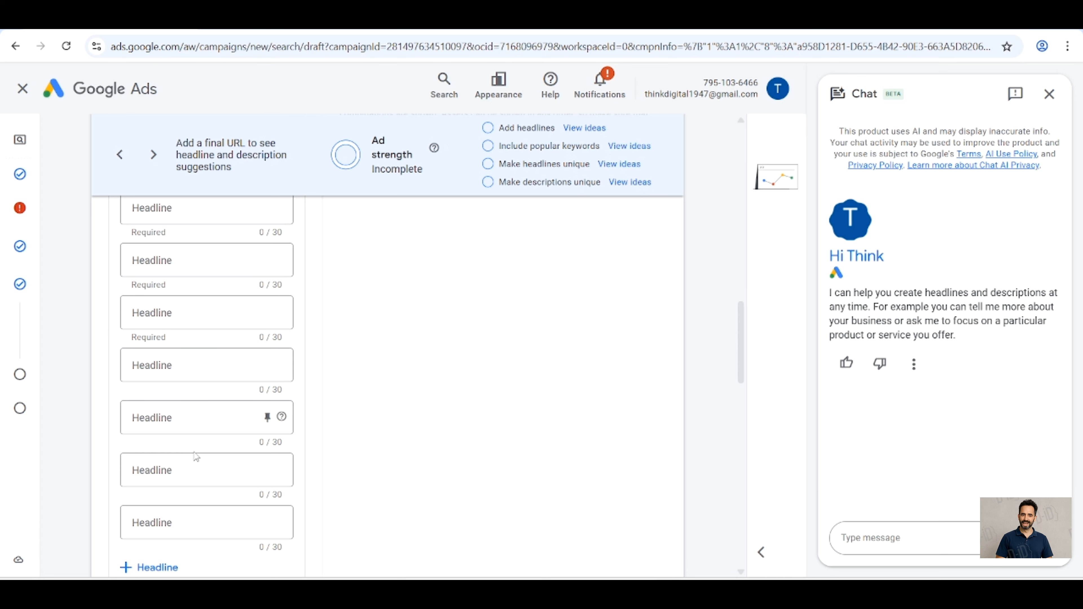
pyautogui.scroll(-8, 196, 456)
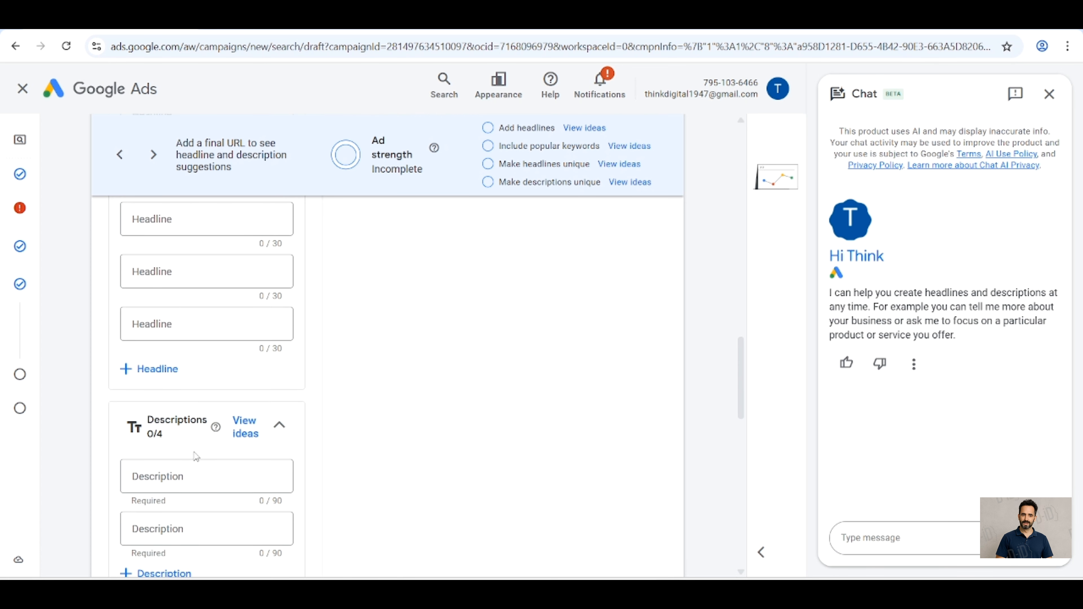
pyautogui.scroll(-5, 195, 455)
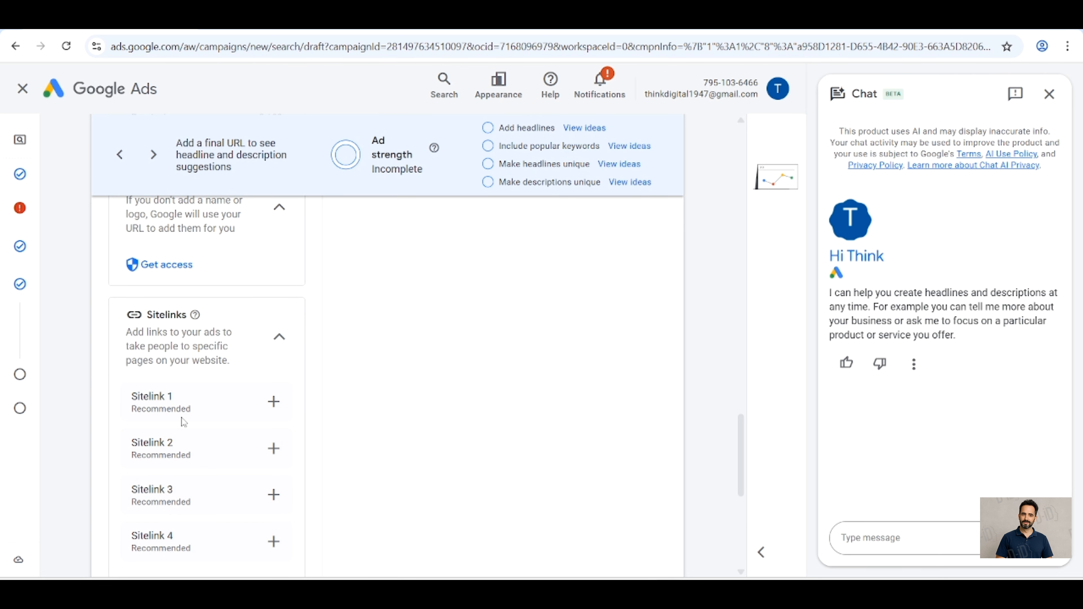
pyautogui.scroll(-3, 204, 407)
pyautogui.scroll(-2, 204, 407)
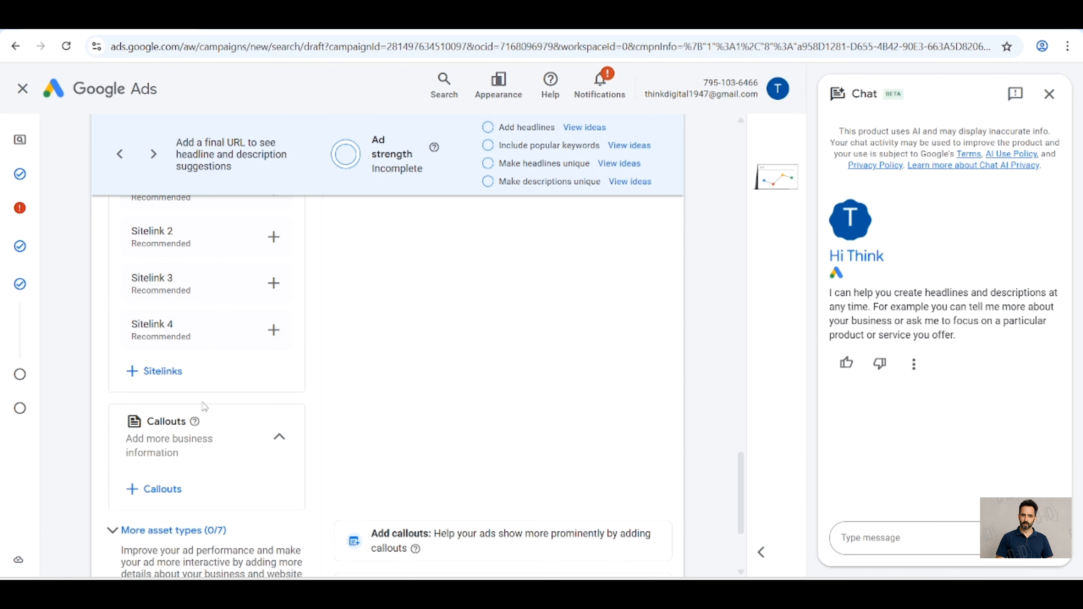
pyautogui.click(184, 531)
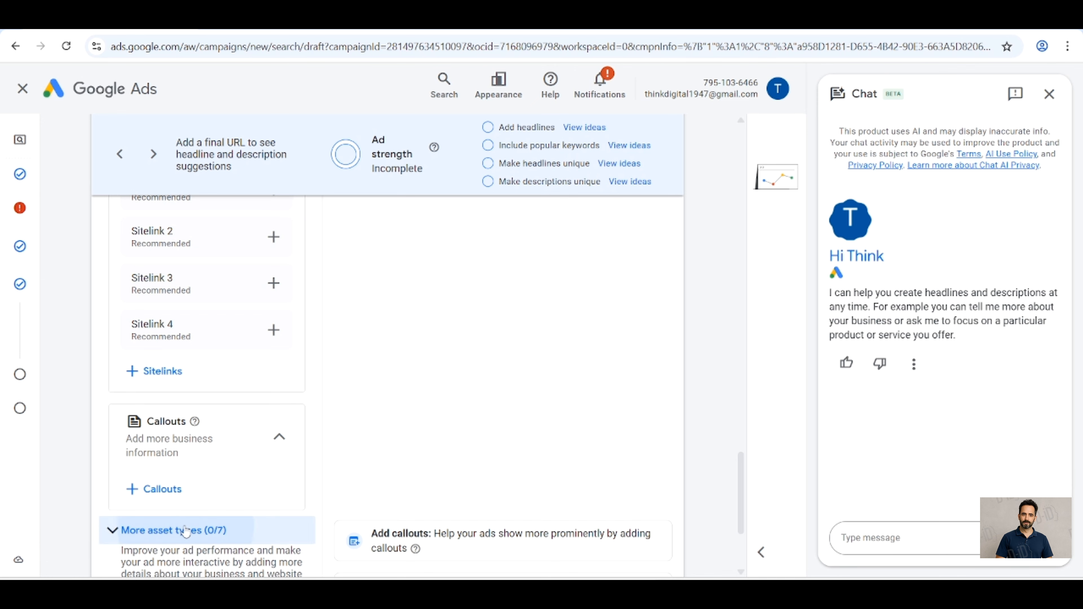
pyautogui.scroll(-3, 185, 531)
pyautogui.scroll(-6, 185, 531)
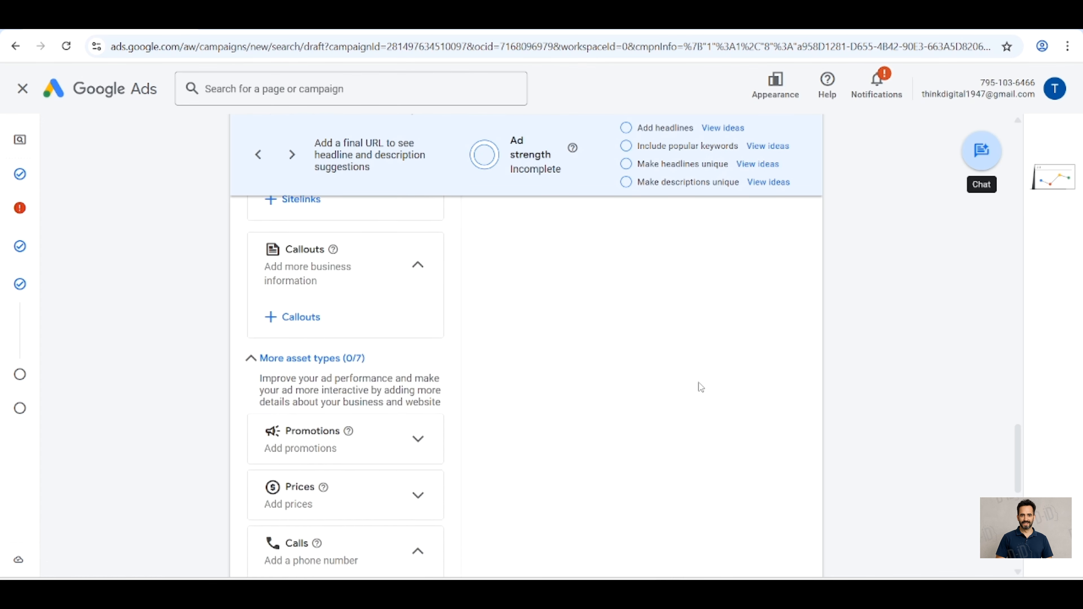
pyautogui.scroll(-10, 698, 384)
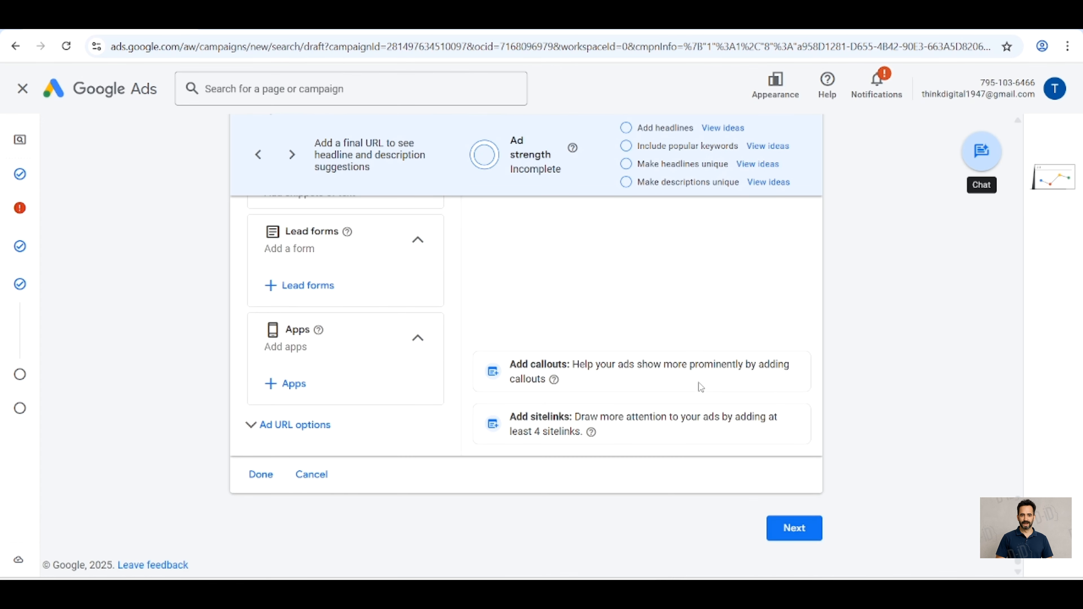
# Step: Skip the keywords and ads stage, set the average daily budget to ₹100 and continue to the campaign review
pyautogui.click(797, 534)
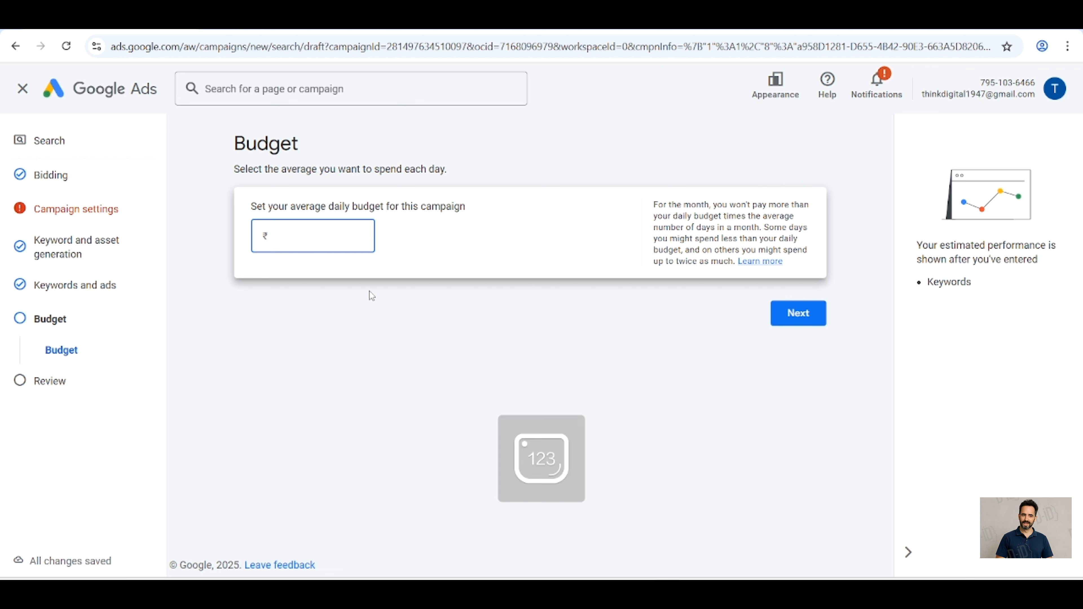
pyautogui.write('100')
pyautogui.click(802, 315)
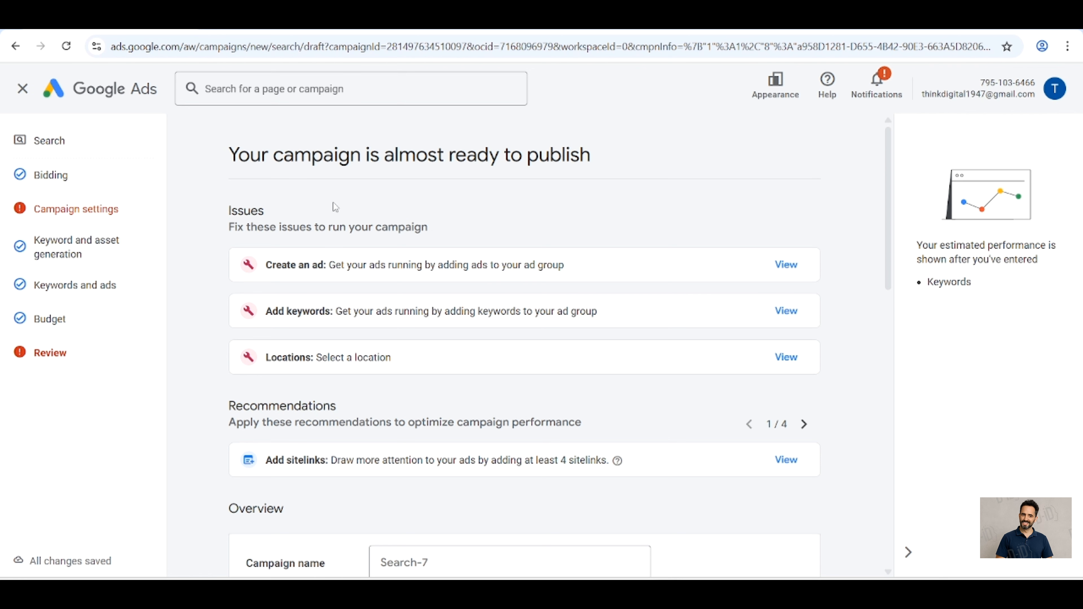
# Step: Return to the campaign settings to resolve the missing location by targeting India, and go back to the review
pyautogui.click(93, 219)
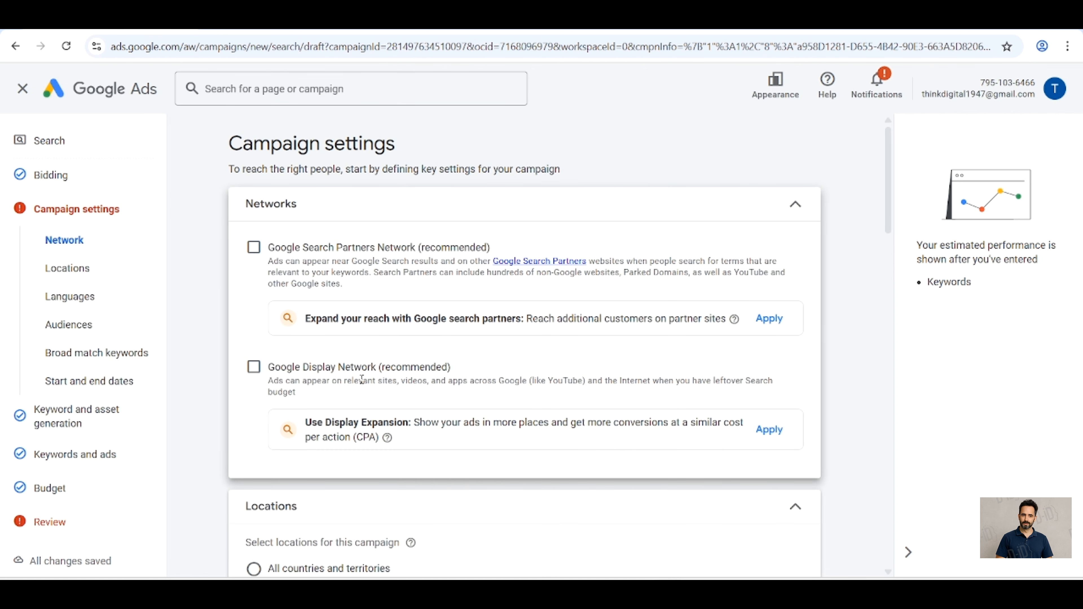
pyautogui.scroll(-3, 362, 379)
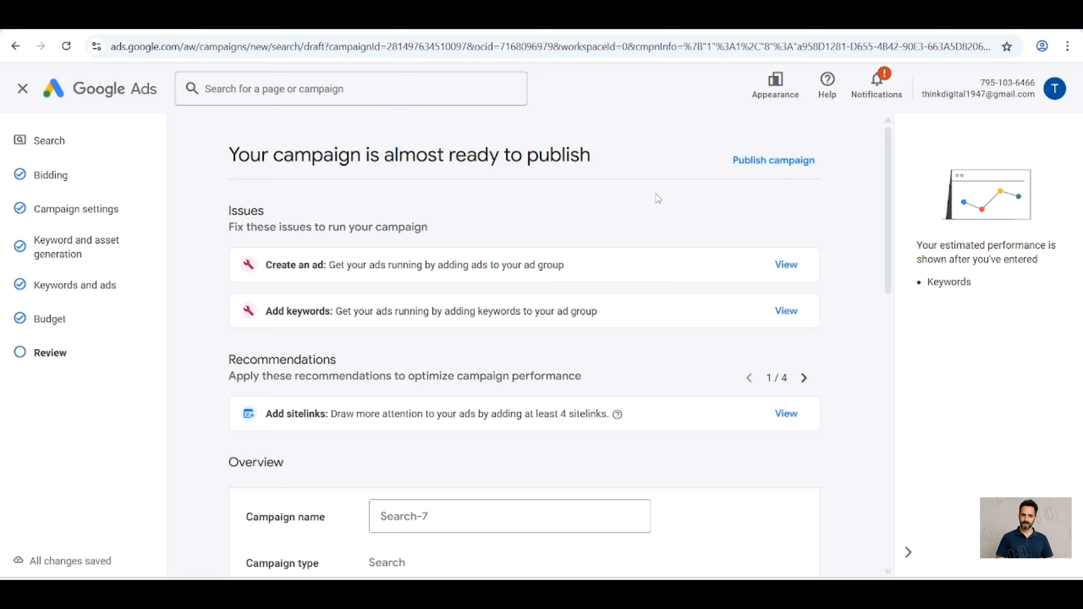
# Step: Review the campaign's overview, bidding, settings and budget summary, and publish the campaign without keywords or ads
pyautogui.scroll(-5, 658, 199)
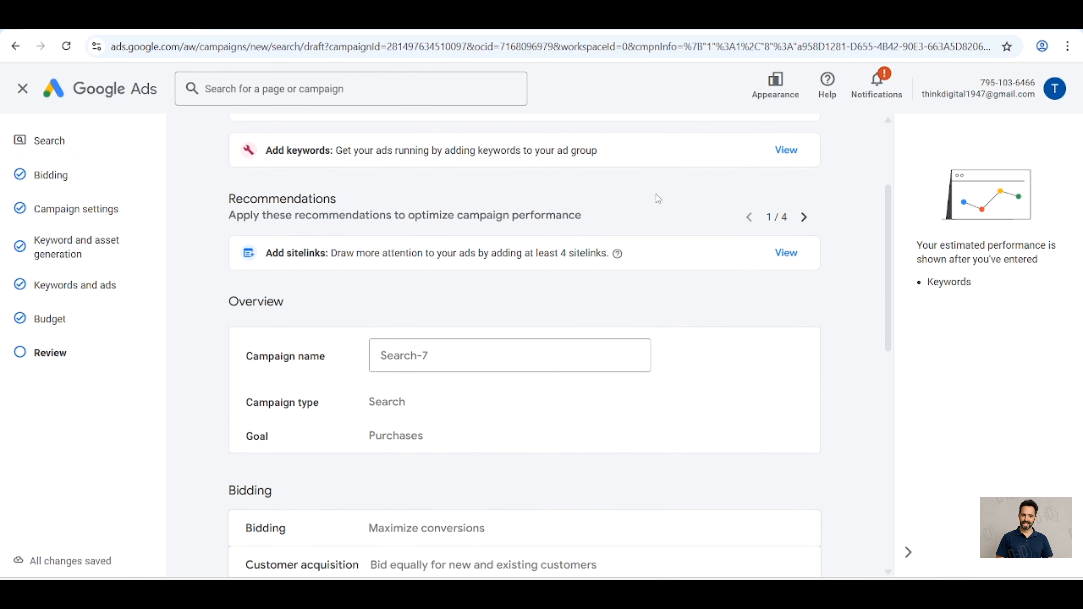
pyautogui.scroll(-2, 658, 199)
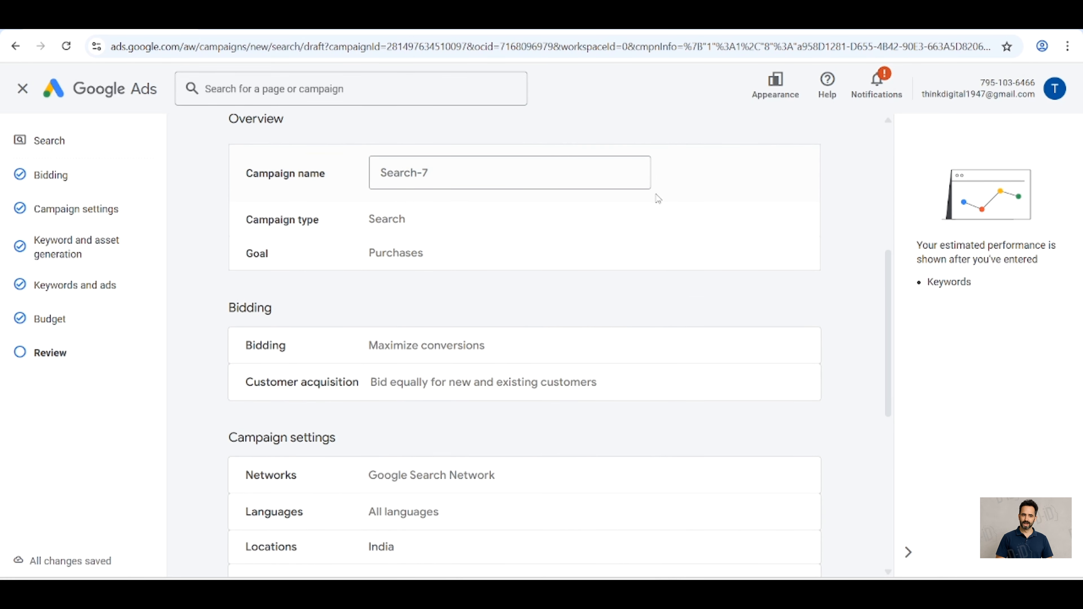
pyautogui.scroll(-2, 658, 199)
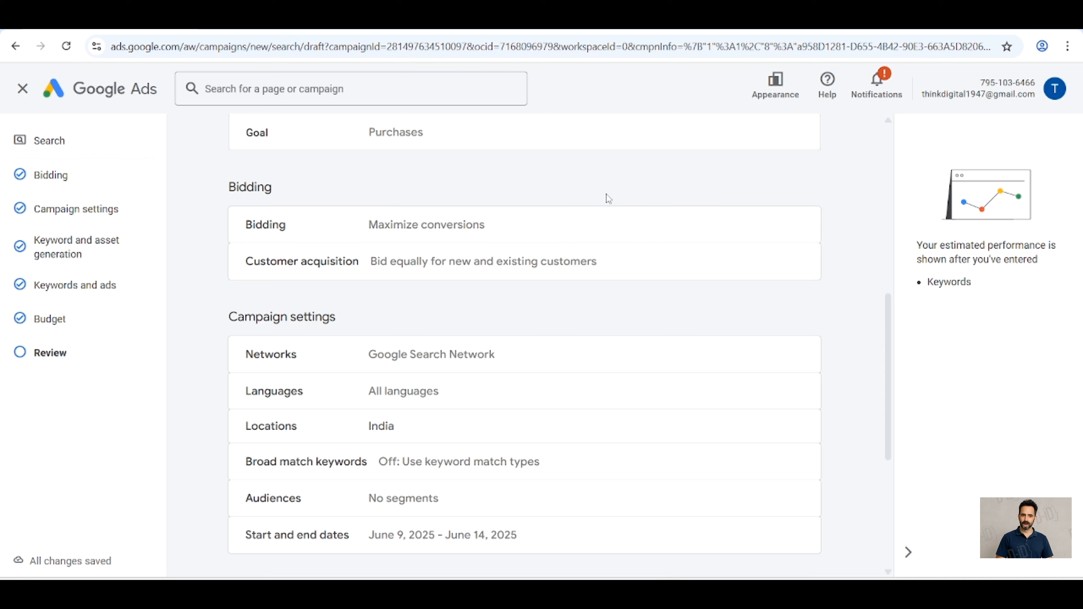
pyautogui.scroll(-3, 622, 193)
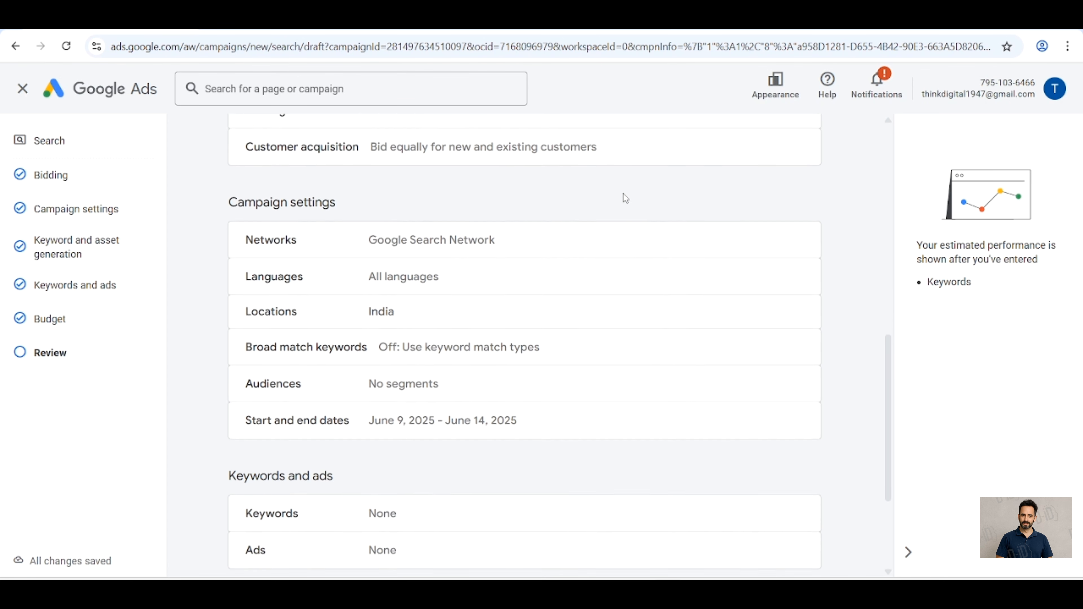
pyautogui.scroll(-2, 625, 197)
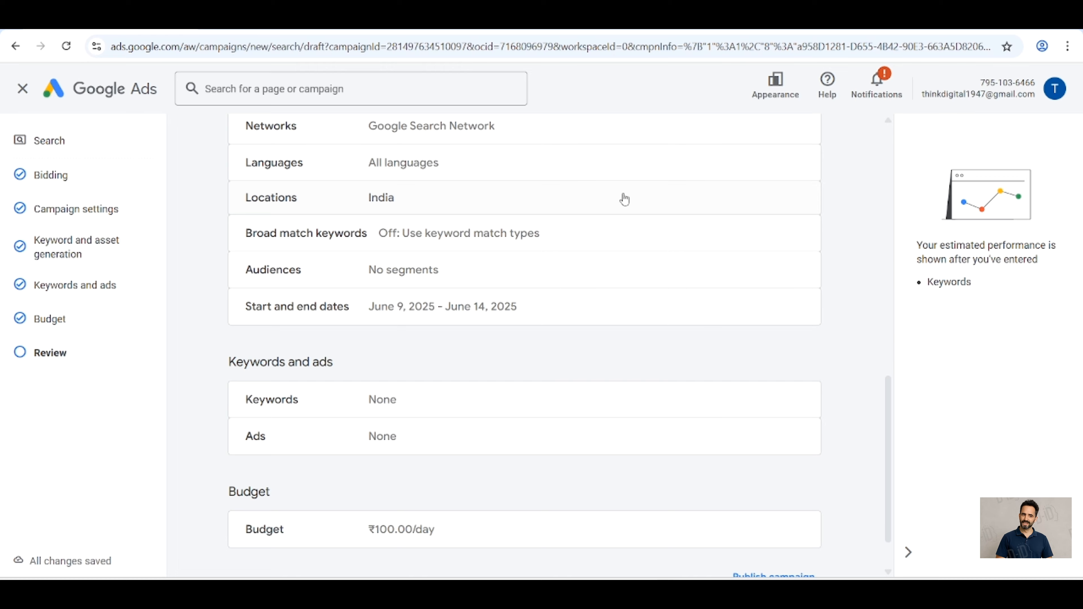
pyautogui.scroll(15, 624, 199)
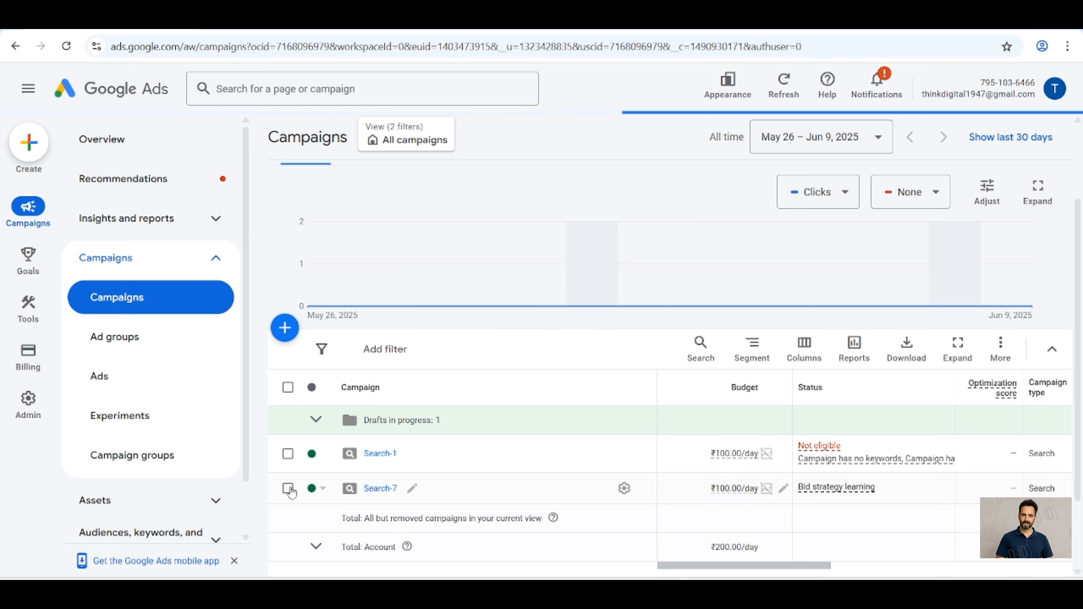
# Step: Change the bid strategy of the published Search-7 campaign to Manual CPC in its settings and save it
pyautogui.click(287, 488)
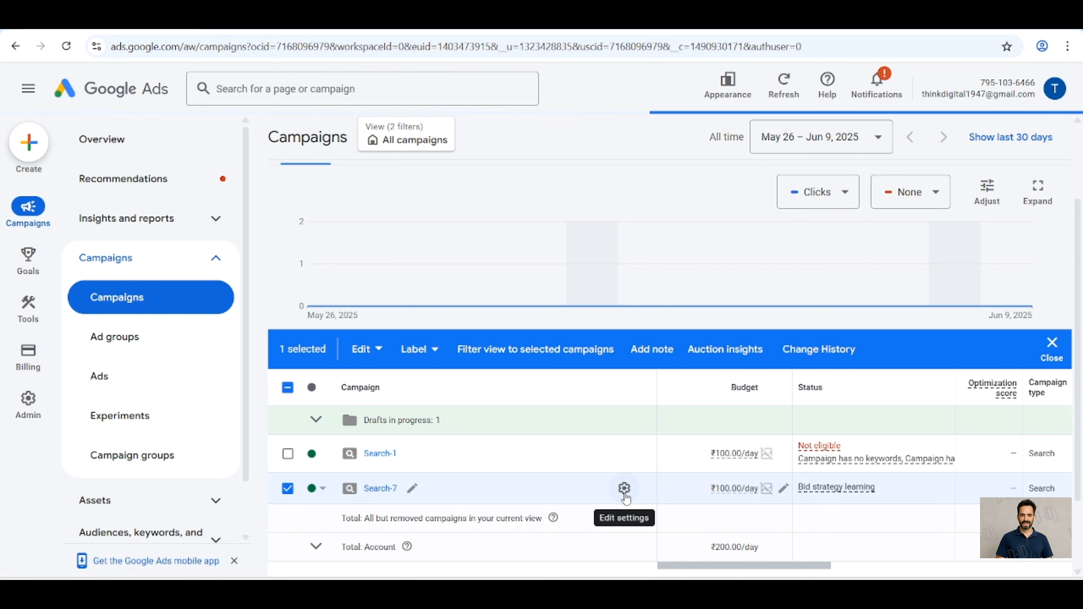
pyautogui.click(624, 488)
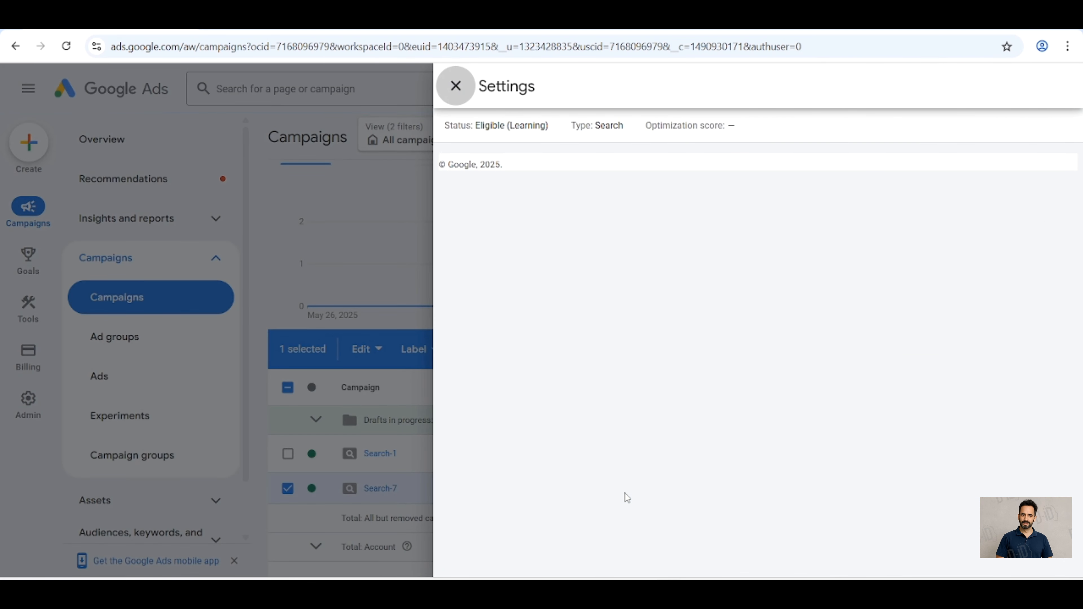
pyautogui.scroll(-3, 739, 360)
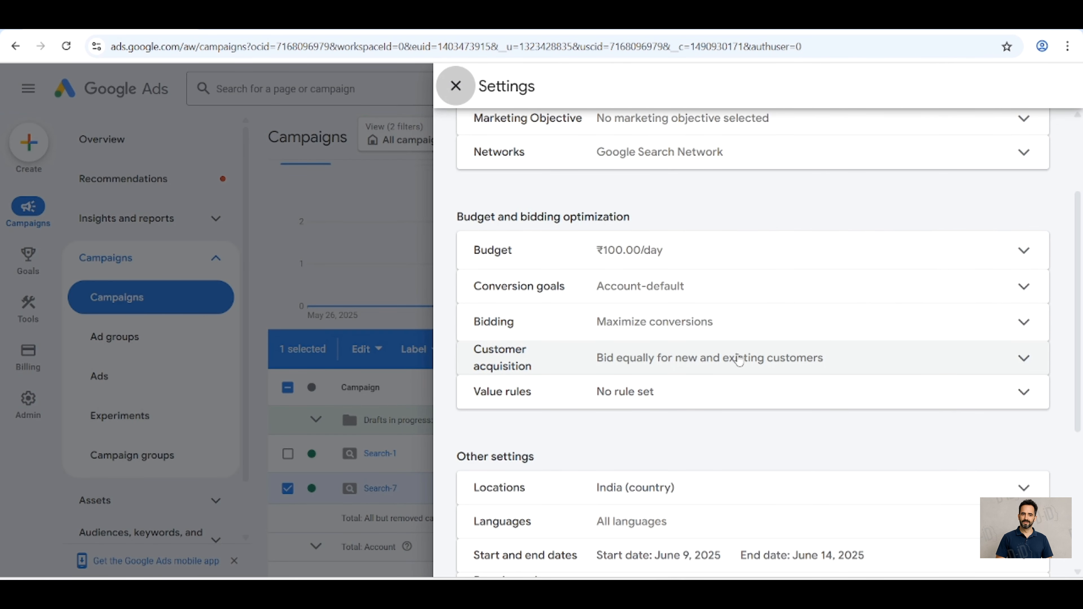
pyautogui.scroll(1, 738, 361)
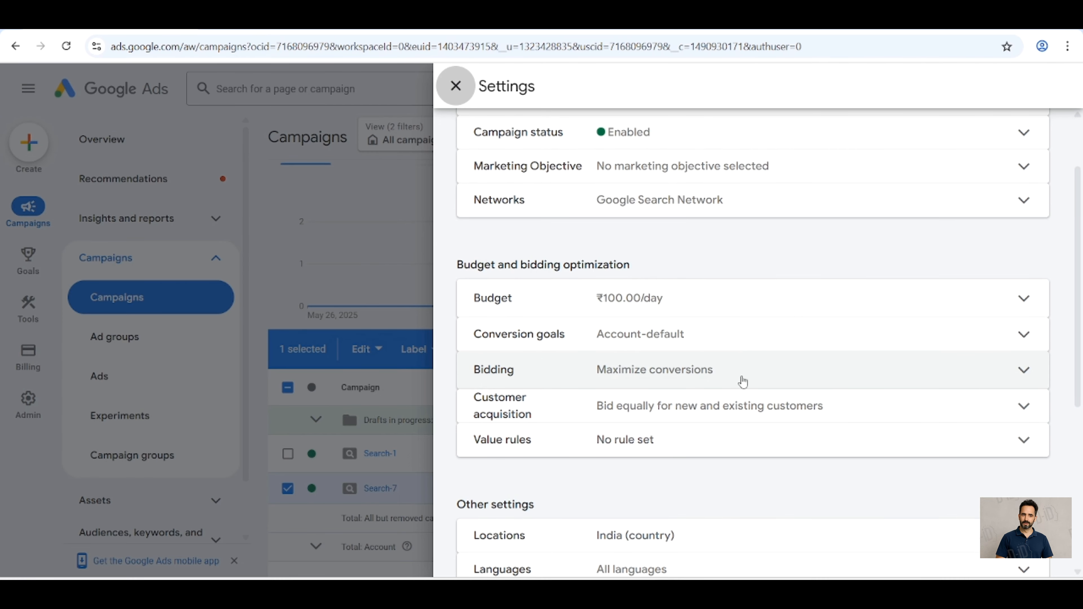
pyautogui.click(743, 382)
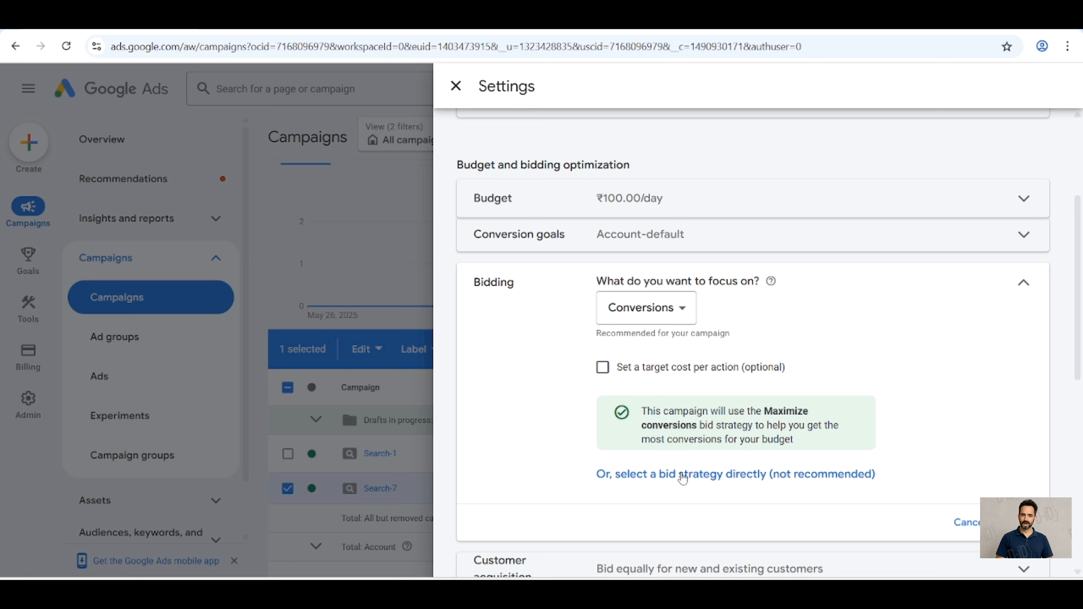
pyautogui.click(683, 474)
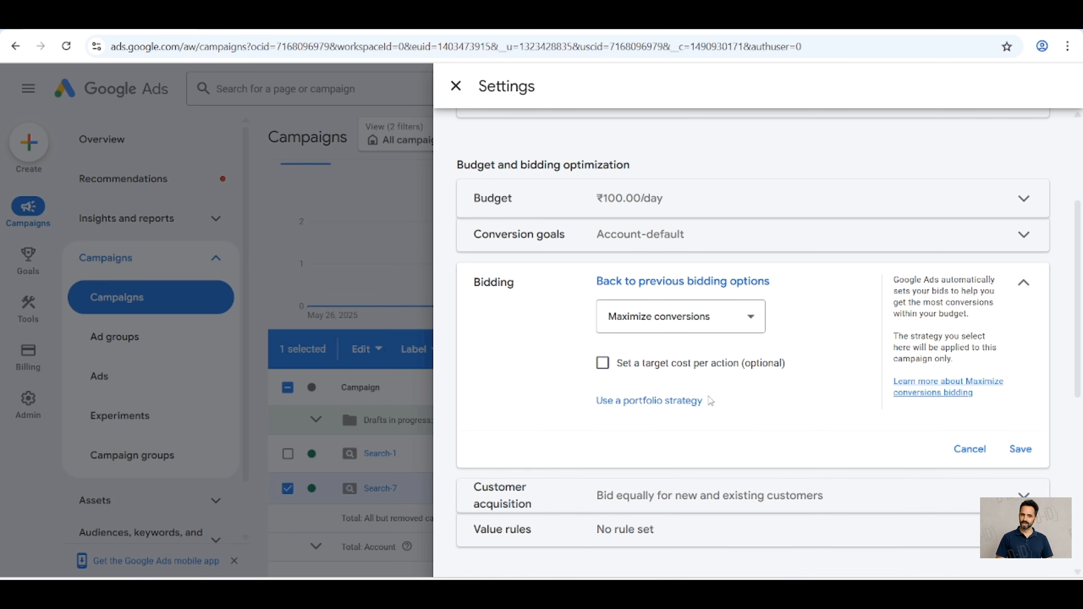
pyautogui.click(733, 333)
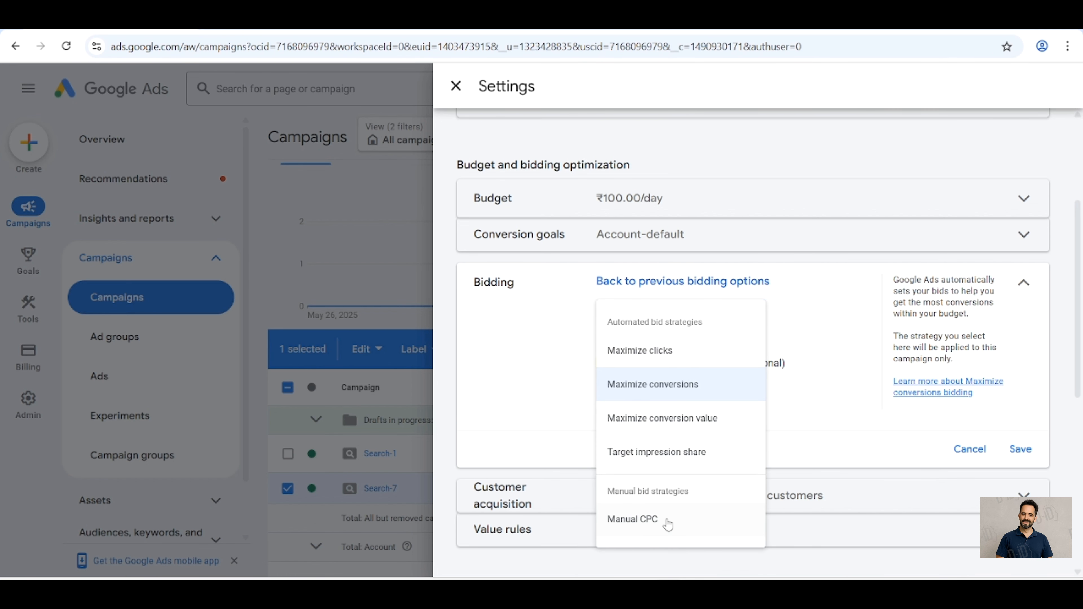
pyautogui.click(667, 522)
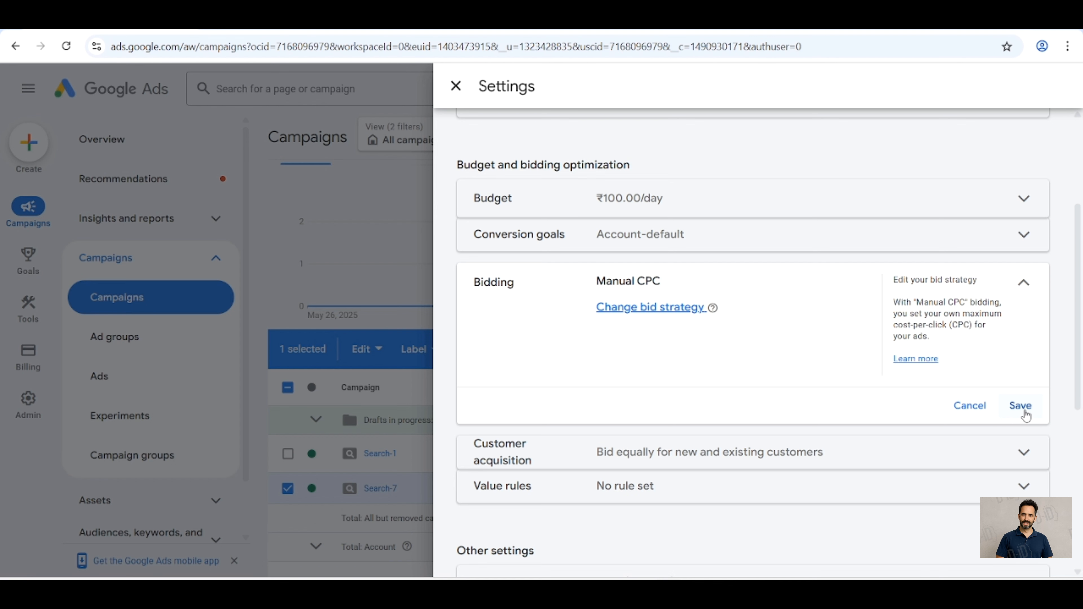
pyautogui.click(1023, 411)
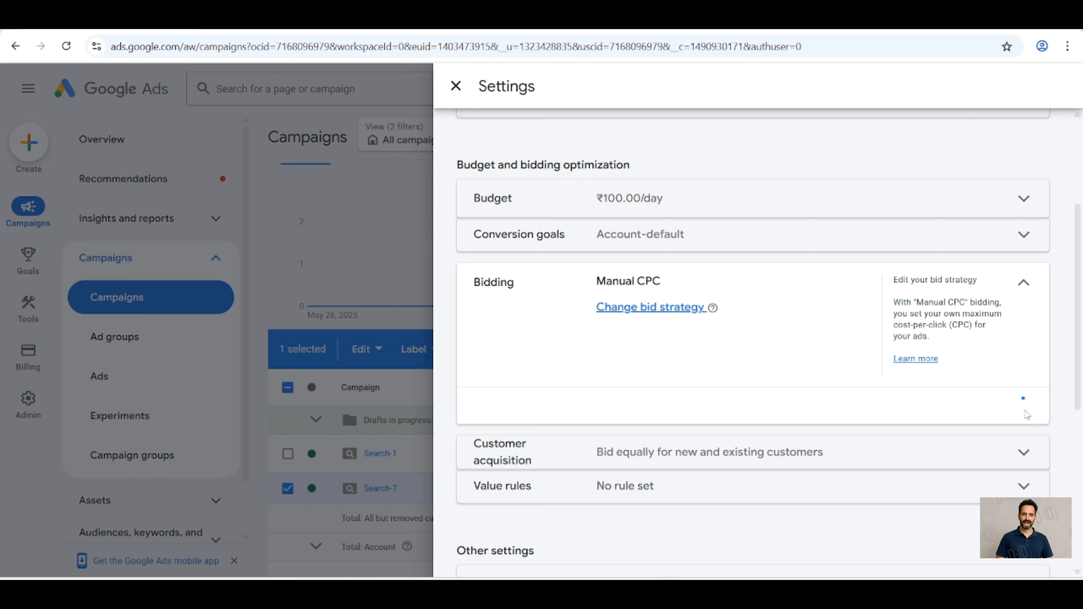